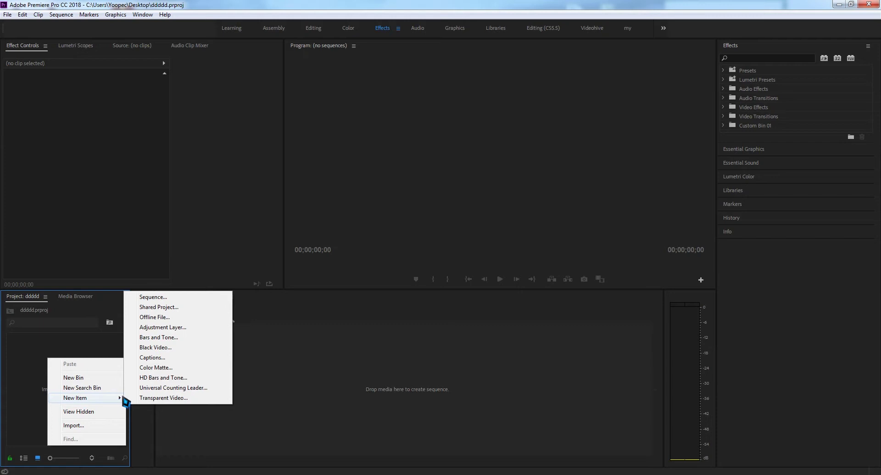
Step: Create a new sequence with the DV - NTSC Standard 48kHz preset and set the program preview zoom to 50%
left_click(158, 299)
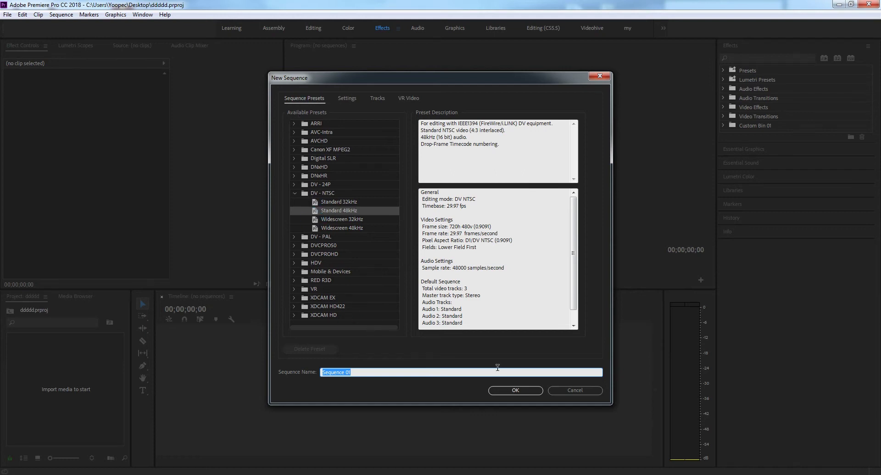
left_click(516, 390)
scroll(504, 159, "down", 3)
scroll(504, 159, "down", 1)
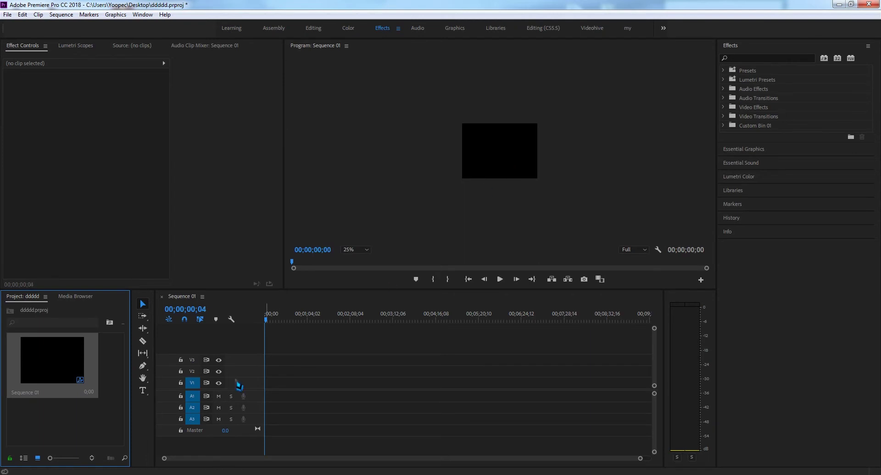
right_click(54, 370)
left_click(42, 367)
left_click(366, 250)
left_click(353, 290)
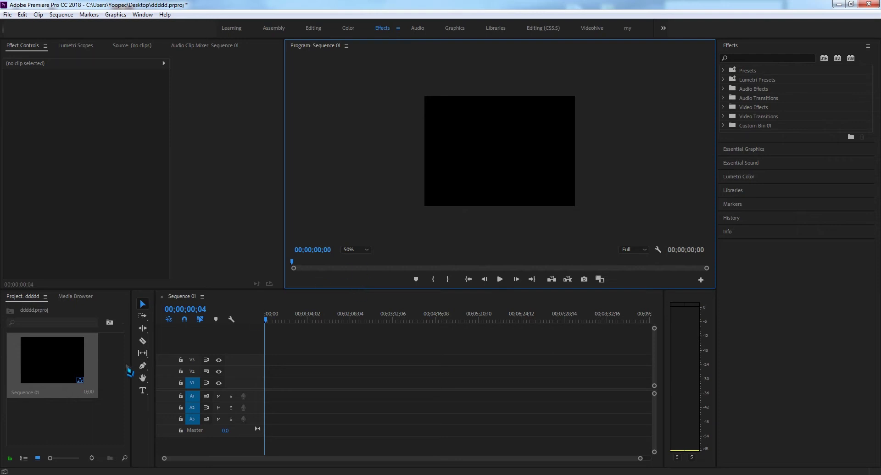
Step: Delete Sequence 01 from the project
right_click(85, 388)
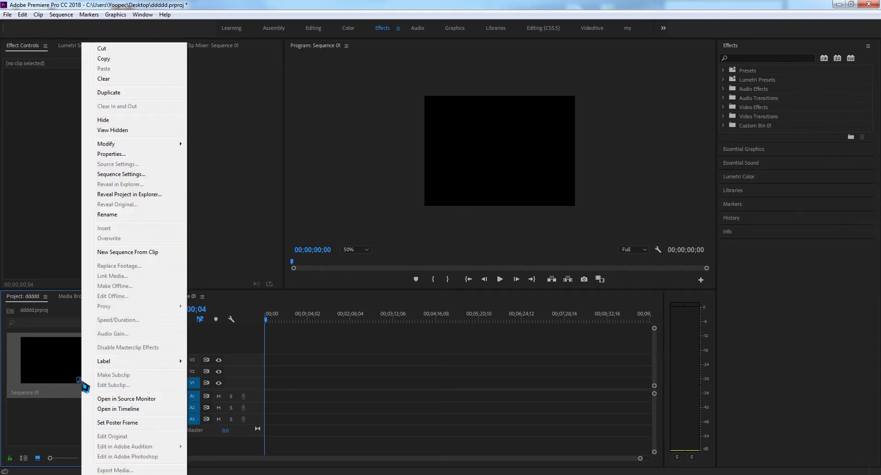
left_click(104, 79)
Step: Open the settings for another new sequence in the project
right_click(76, 361)
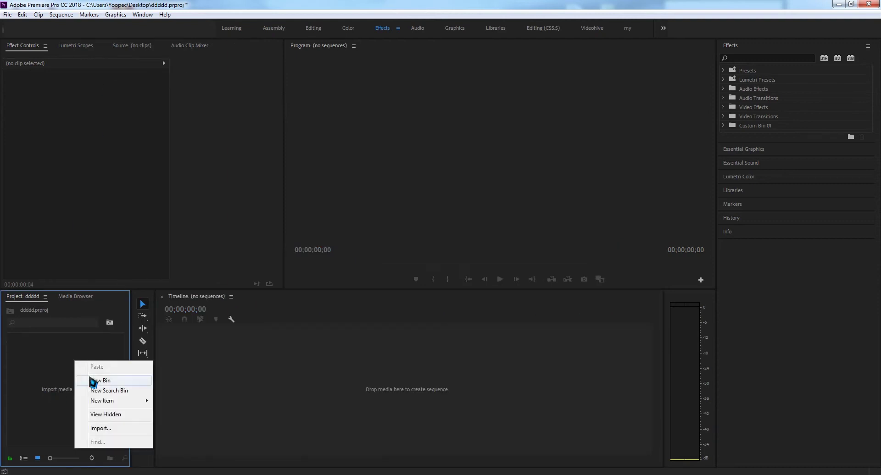
mouse_move(108, 403)
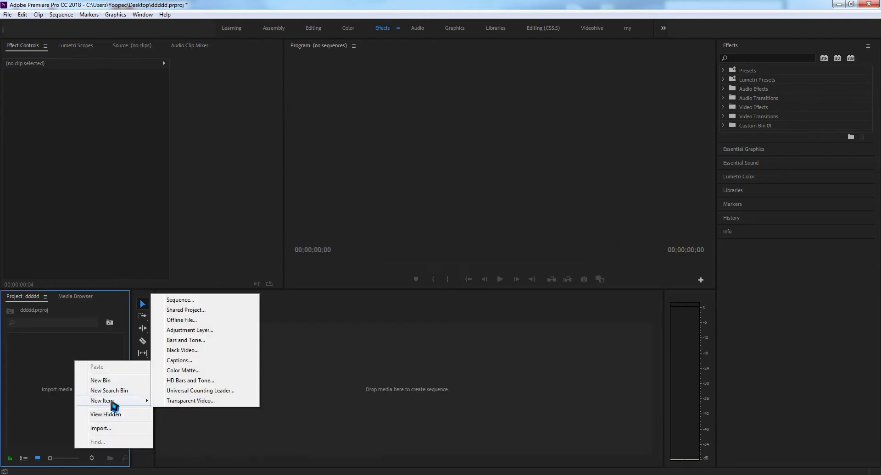
left_click(183, 301)
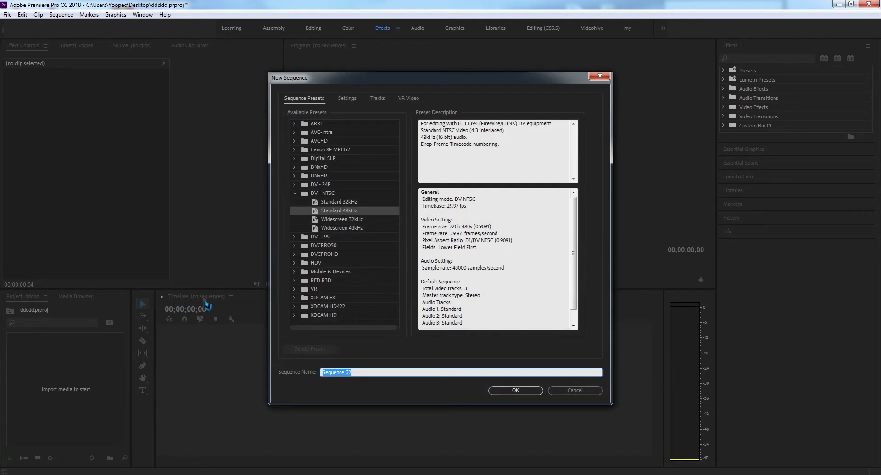
Step: Examine the DV - NTSC widescreen presets and the presets available under DV - PAL
left_click(356, 232)
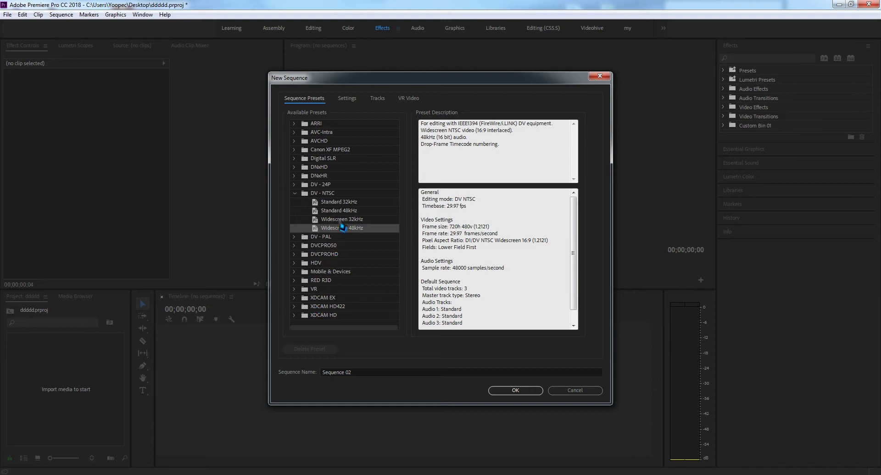
key("Up")
key("Down")
left_click(338, 222)
left_click(328, 238)
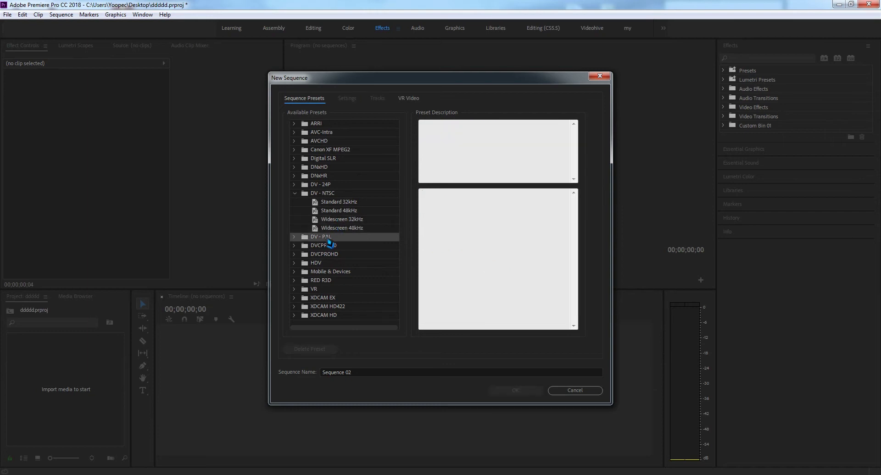
left_click(294, 238)
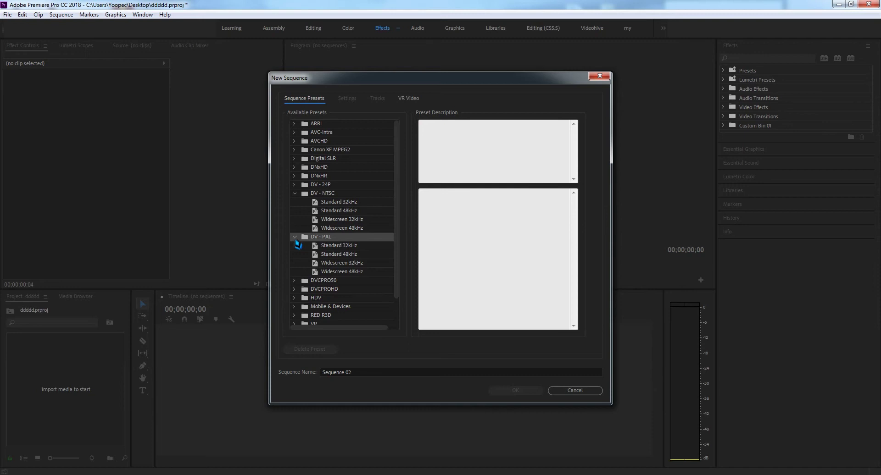
left_click(295, 237)
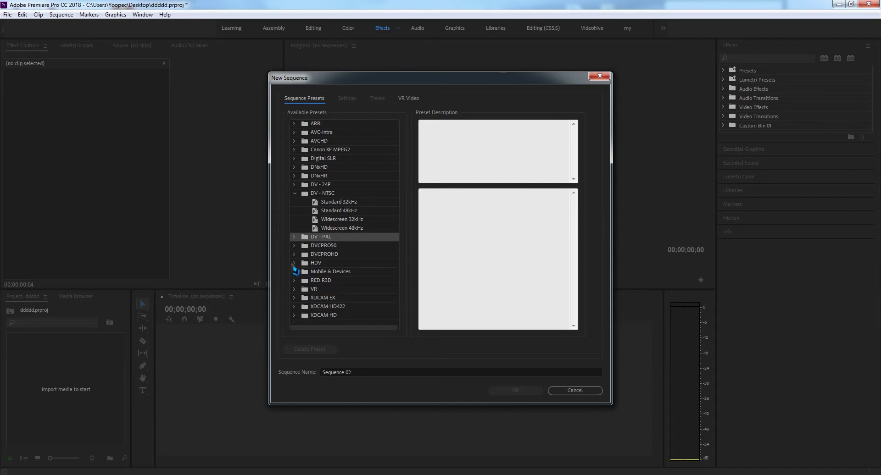
Step: Create the sequence from the HDV 1080i30 (60i) preset and set the program preview zoom to 25%
left_click(295, 264)
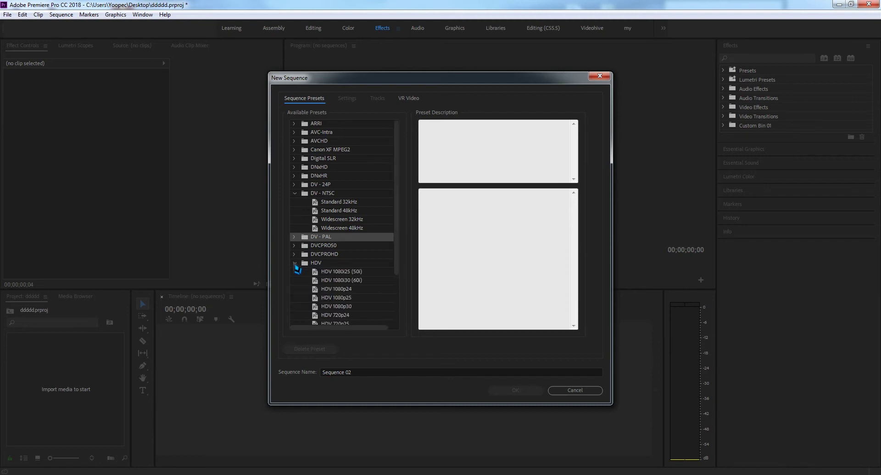
left_click(335, 274)
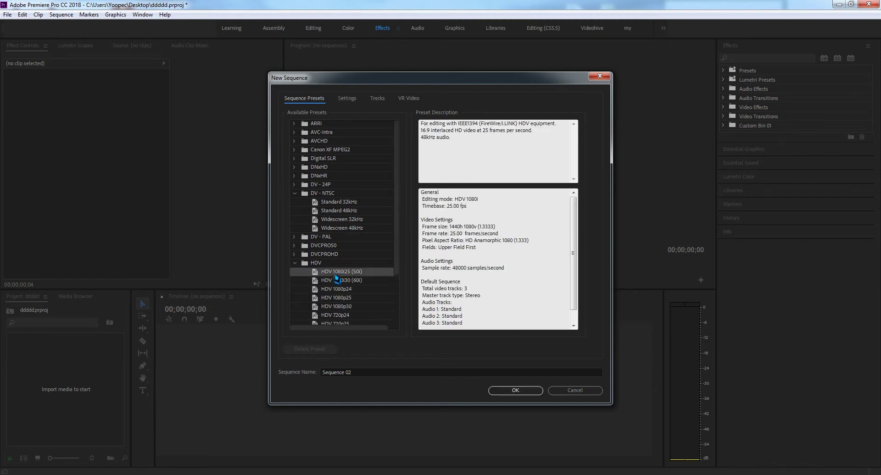
scroll(359, 305, "down", 2)
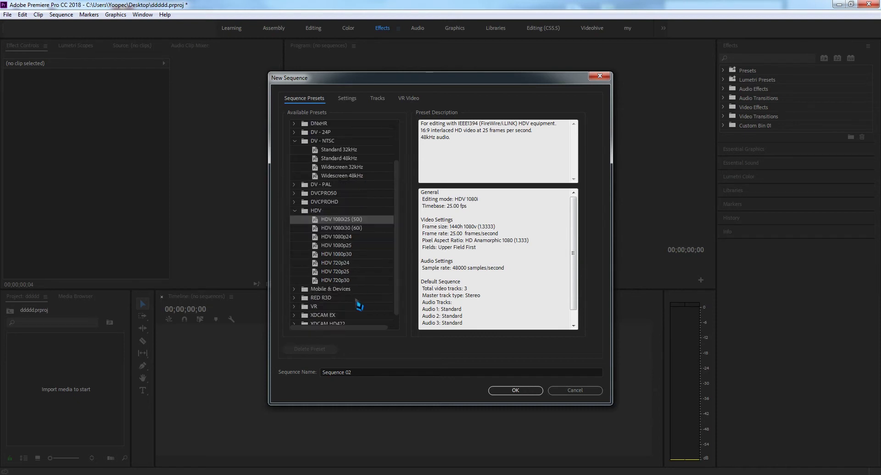
left_click(343, 249)
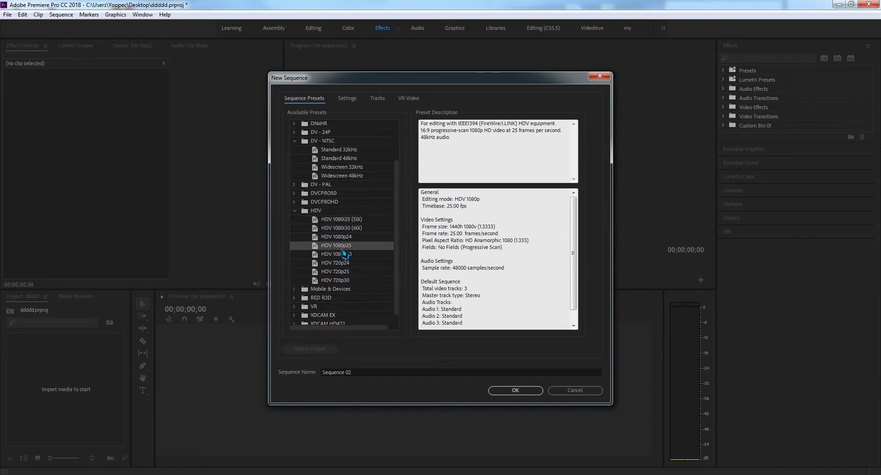
left_click(345, 231)
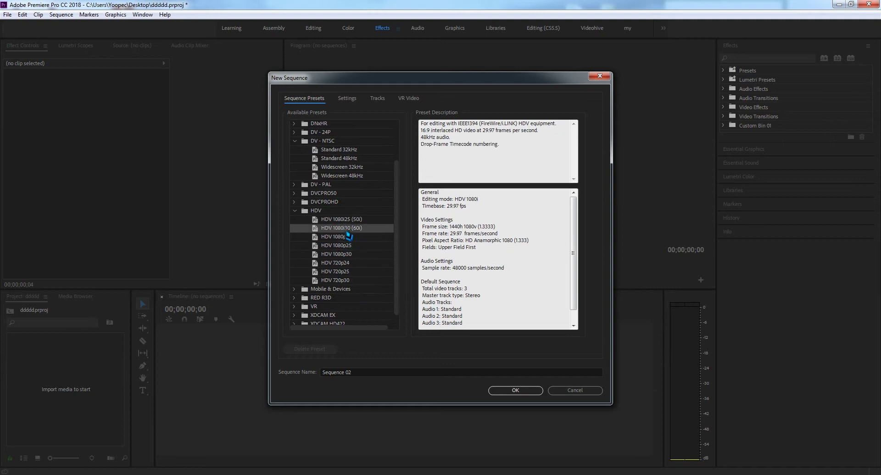
left_click(512, 390)
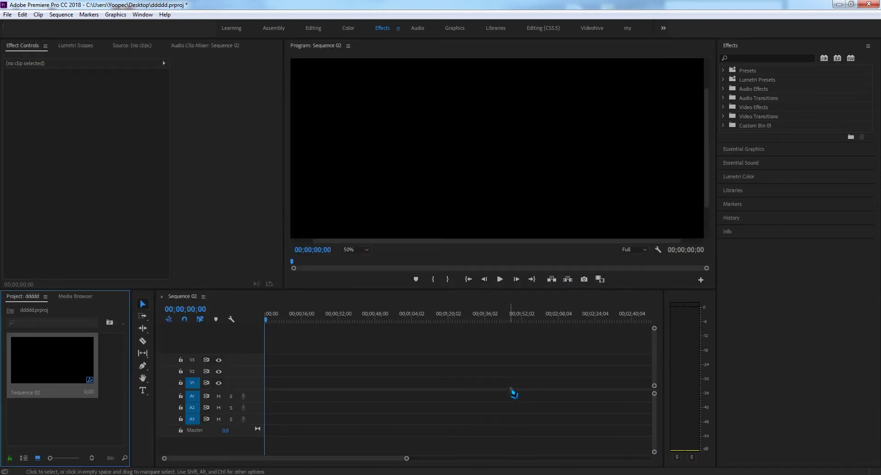
left_click(366, 250)
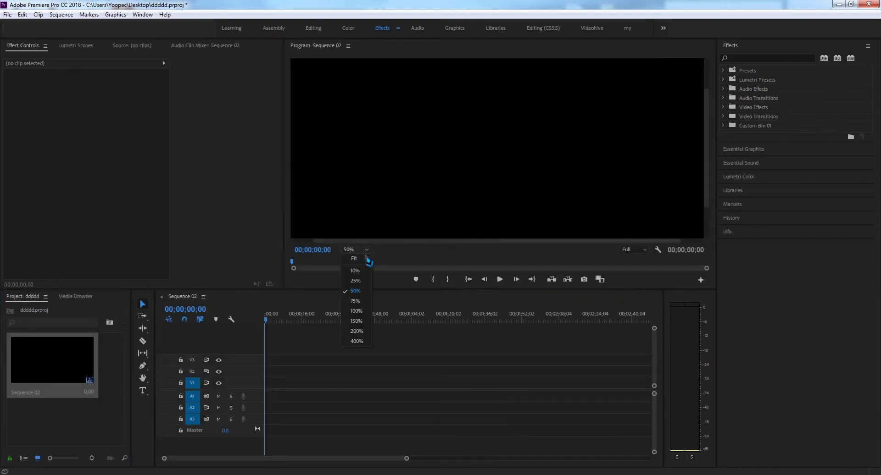
left_click(362, 287)
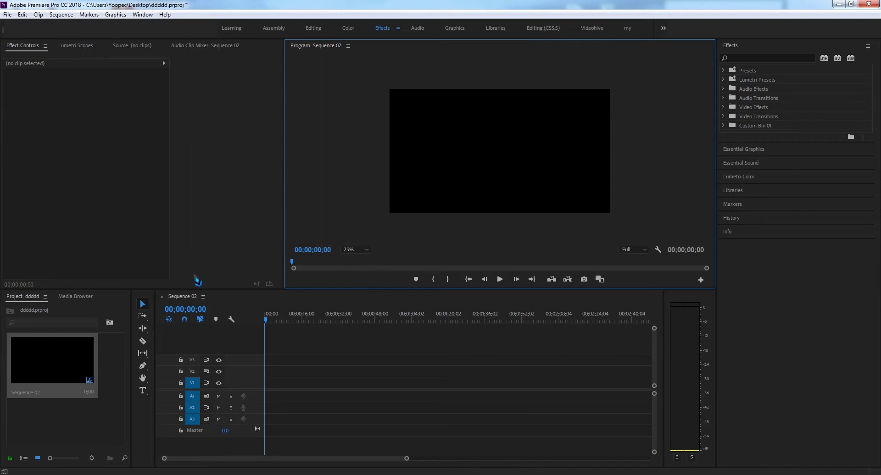
Step: Import IMG_4849.MP4 from the Desktop folder and place it at the start of track V2, keeping the existing sequence settings
left_click(67, 474)
left_click_drag(151, 165, 85, 421)
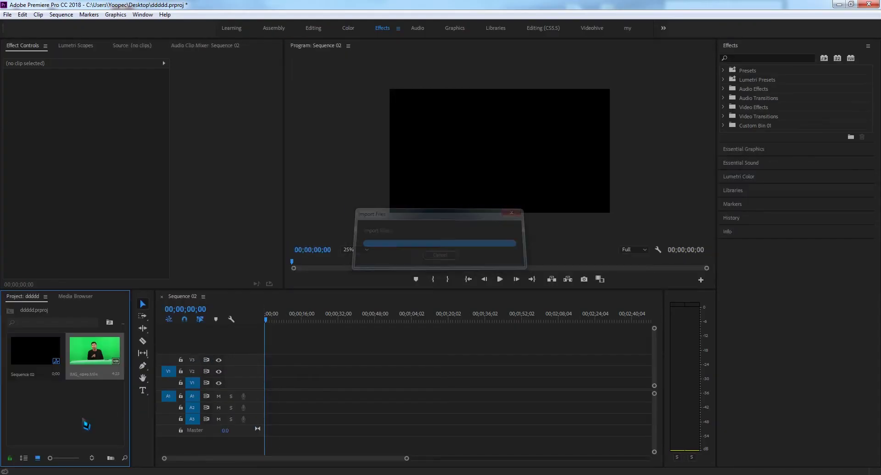
left_click_drag(111, 353, 271, 375)
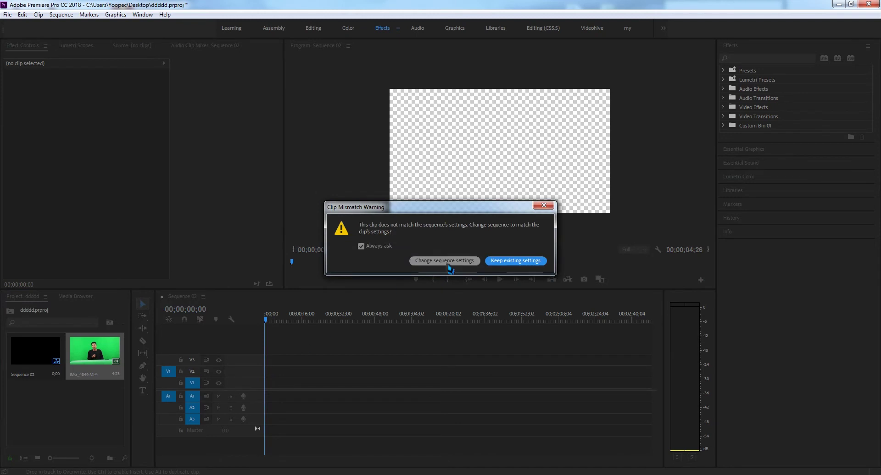
left_click(501, 265)
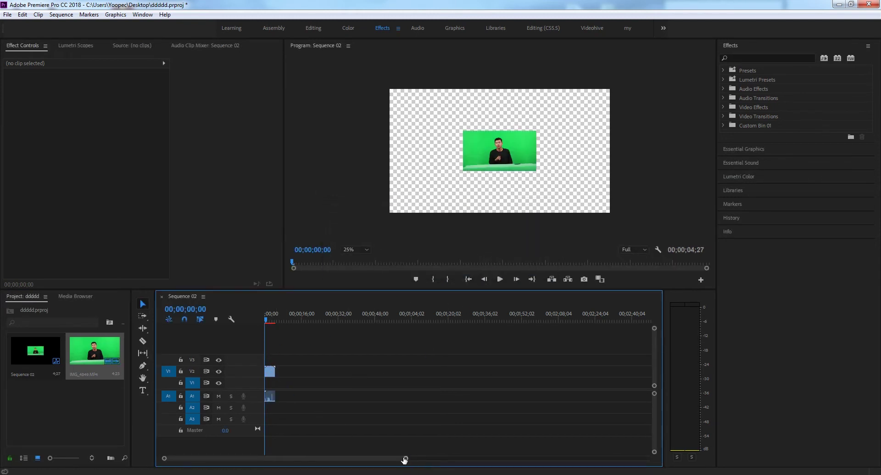
Step: Set the scale of the IMG_4849.MP4 clip to 308 so that it fills the frame
left_click_drag(406, 460, 314, 465)
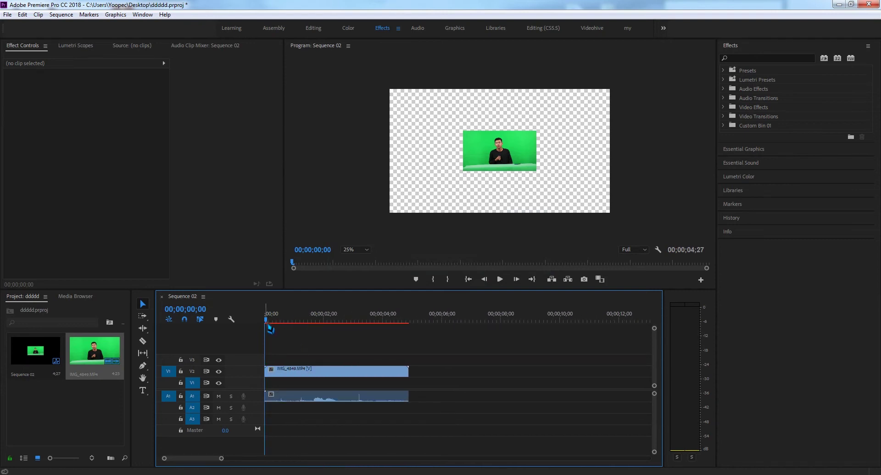
mouse_move(270, 327)
left_mouse_down()
mouse_move(294, 328)
mouse_move(269, 338)
left_mouse_up()
left_click(299, 373)
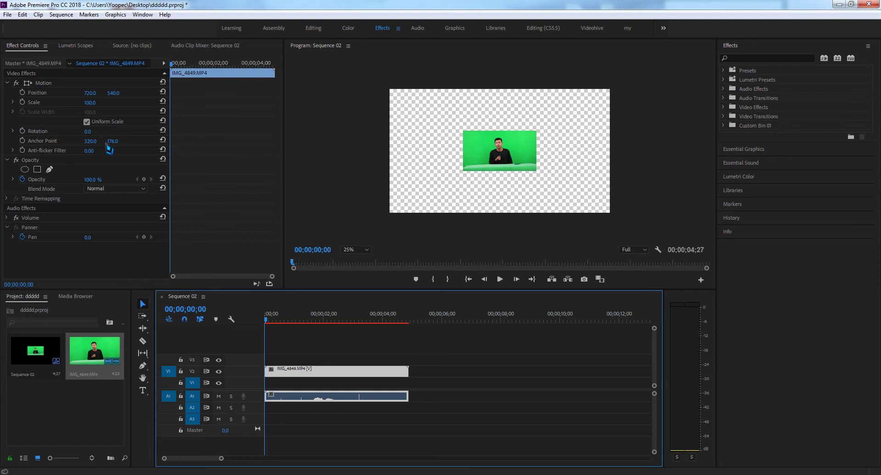
left_click_drag(90, 107, 212, 129)
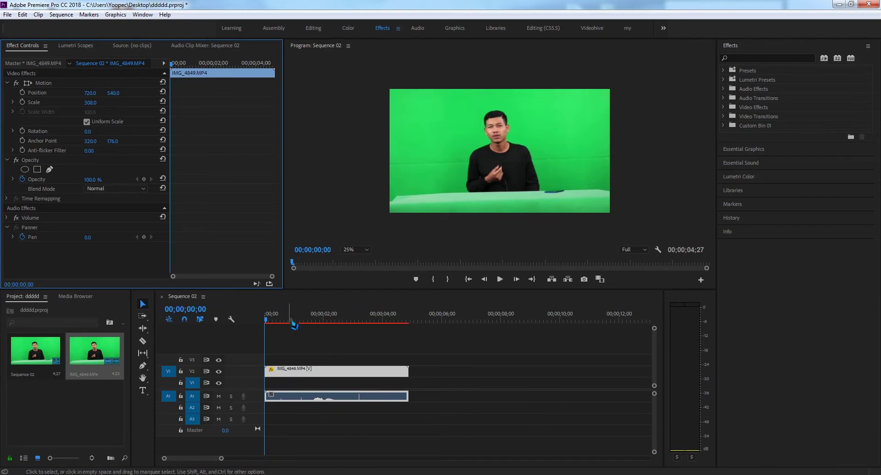
Step: Import aaaaa.png from the Desktop folder in Windows Explorer and place it at the start of track V1, beneath the video clip
key("alt+Tab")
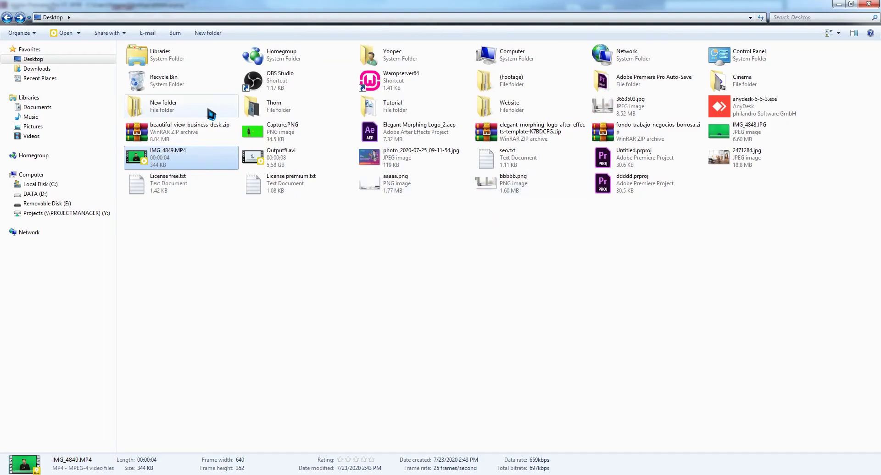
left_click(281, 187)
key("Right")
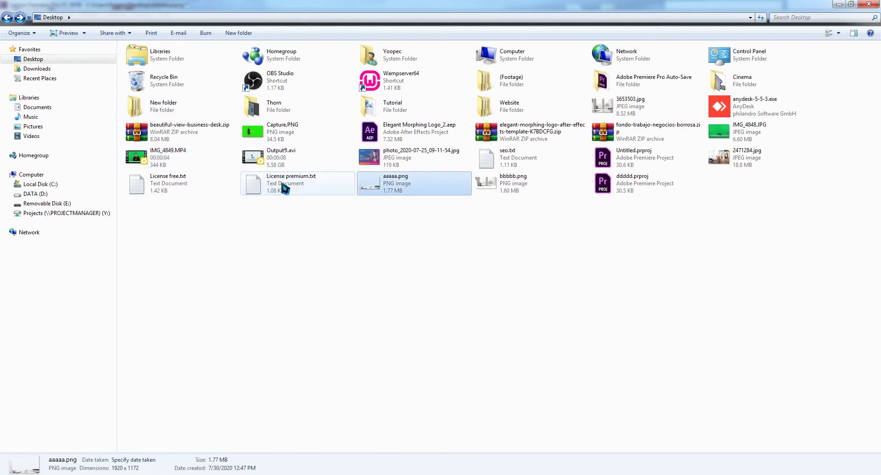
left_click_drag(399, 200, 67, 420)
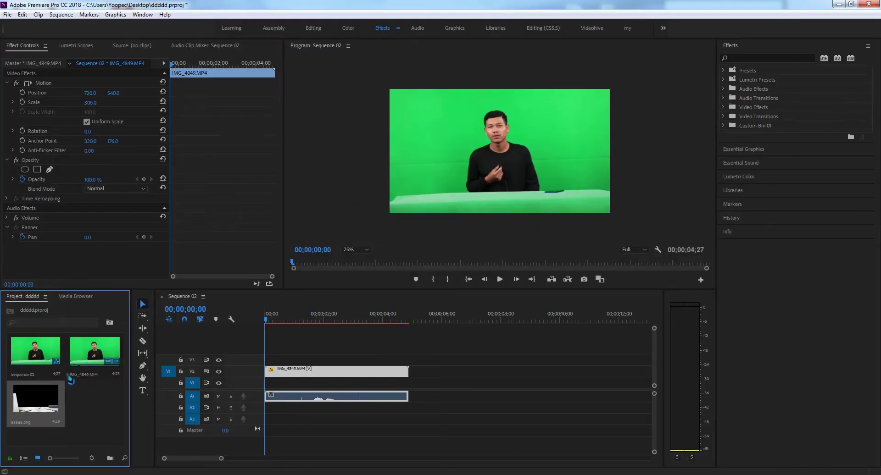
left_click_drag(43, 406, 270, 388)
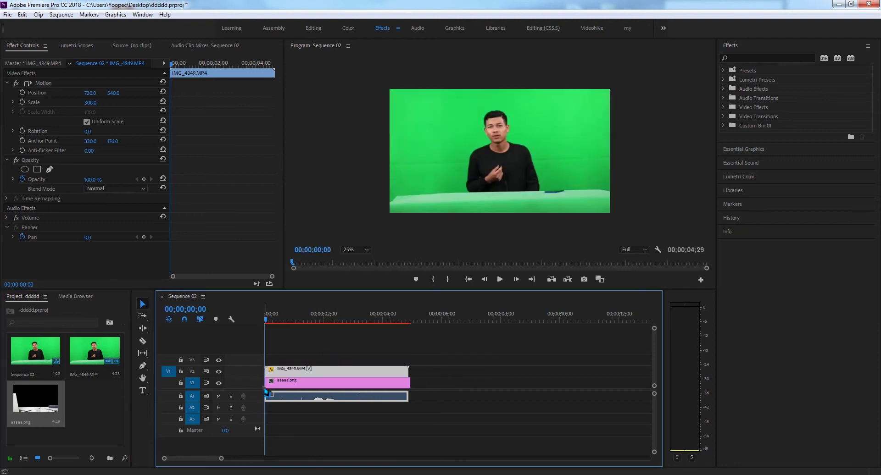
Step: Trim aaaaa.png to the end of the video clip and restack it on V3, above IMG_4849.MP4 on V2
left_click_drag(409, 383, 407, 383)
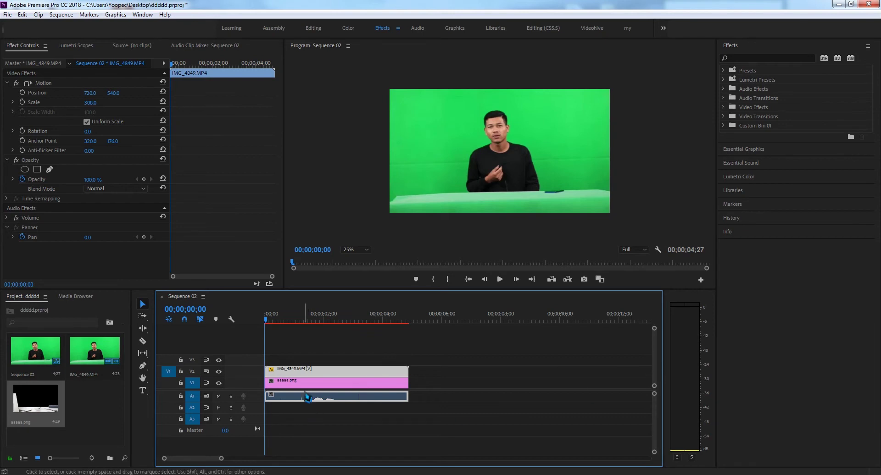
left_click_drag(318, 375, 317, 365)
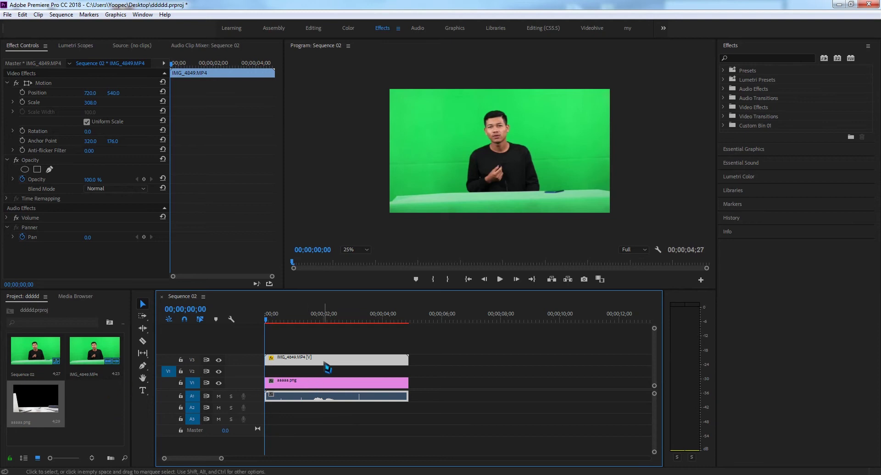
mouse_move(323, 364)
left_mouse_down()
mouse_move(321, 381)
mouse_move(320, 362)
left_mouse_up()
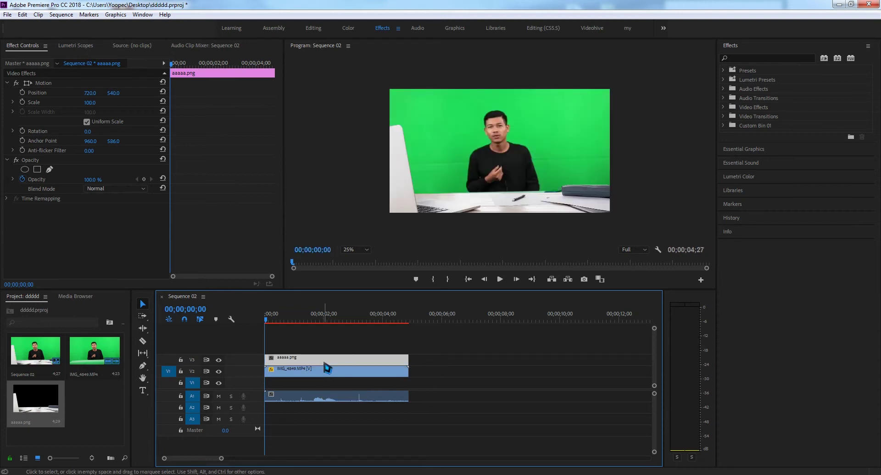
Step: Import bbbbb.png from the Desktop folder, place it at the start of track V1, and move the playhead to 00;00;01;22
key("alt+Tab")
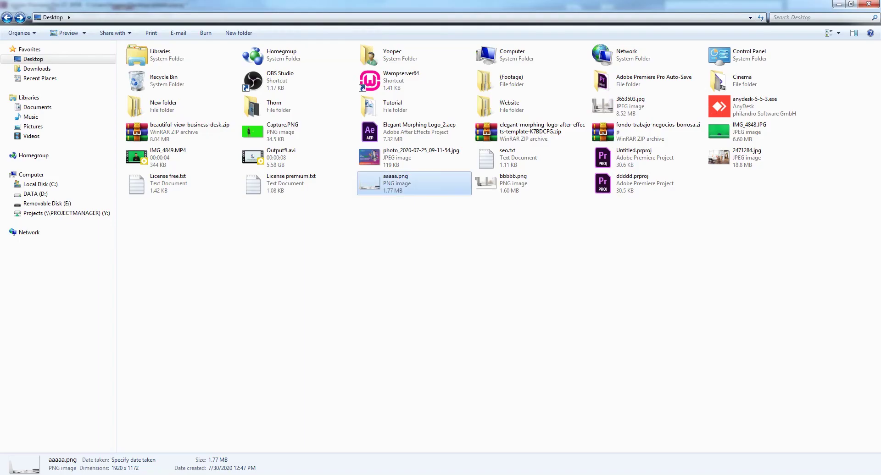
left_click_drag(495, 192, 324, 364)
left_click_drag(256, 447, 264, 387)
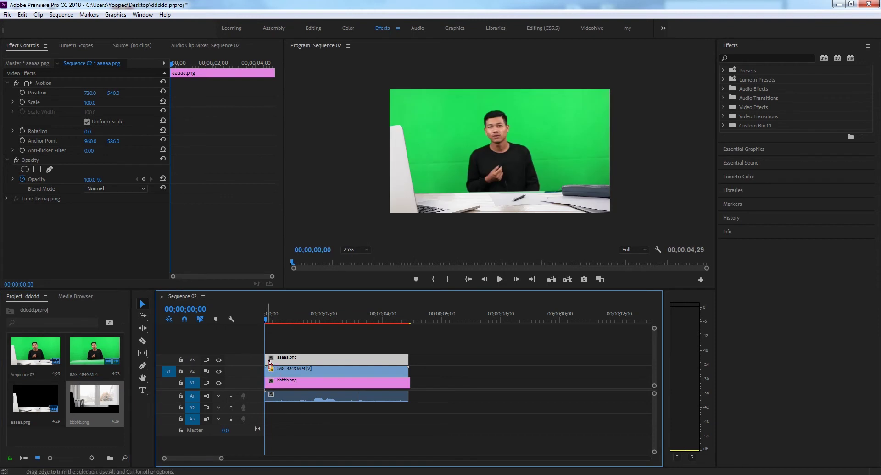
left_click_drag(268, 321, 315, 321)
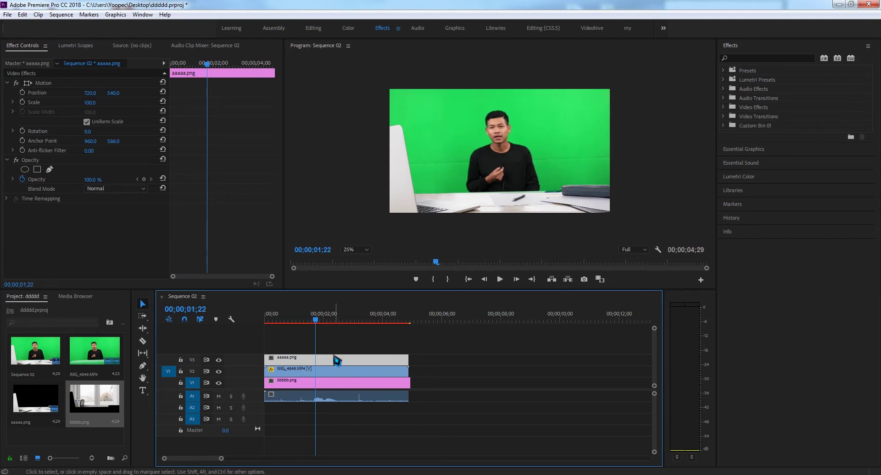
Step: Toggle the visibility of the V3 foreground layer to check the stack, and preview bbbbb.png in the Source Monitor
left_click(329, 372)
left_click(322, 383)
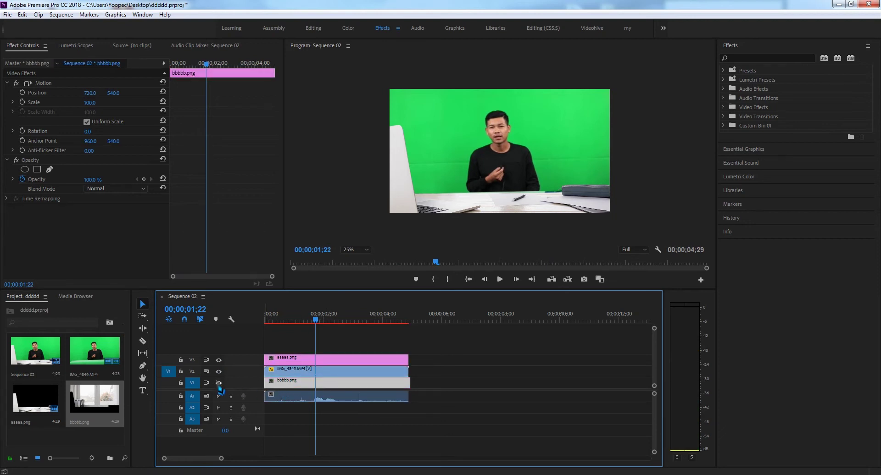
left_click(220, 361)
left_click(220, 362)
left_click(220, 362)
double_click(306, 381)
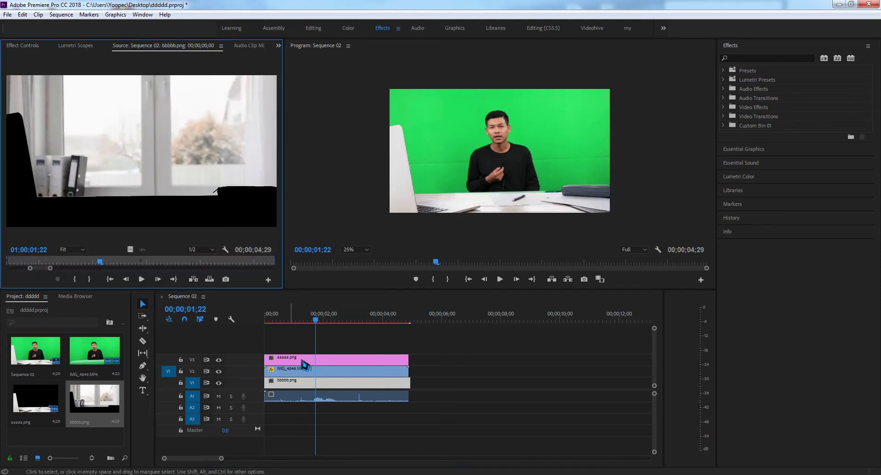
Step: Set the vertical position of the bbbbb.png background clip to 529 in its motion settings
left_click(31, 46)
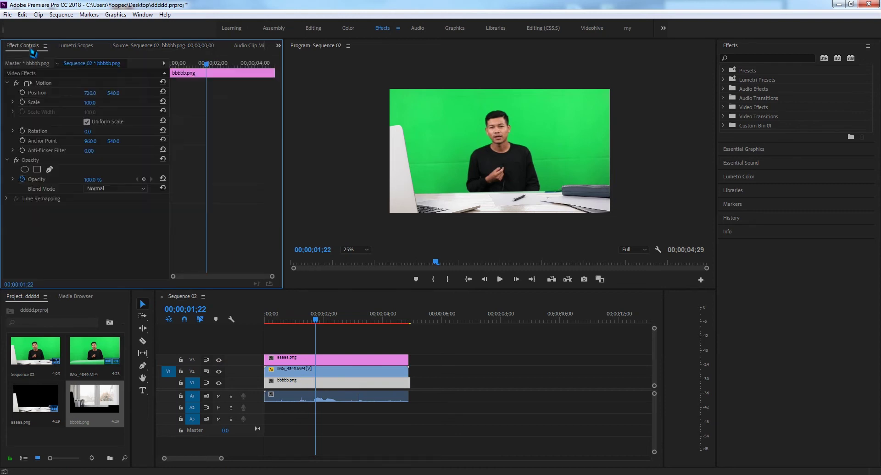
left_click(91, 94)
left_click(118, 91)
key("Up")
key("Up")
key("Up")
key("Up")
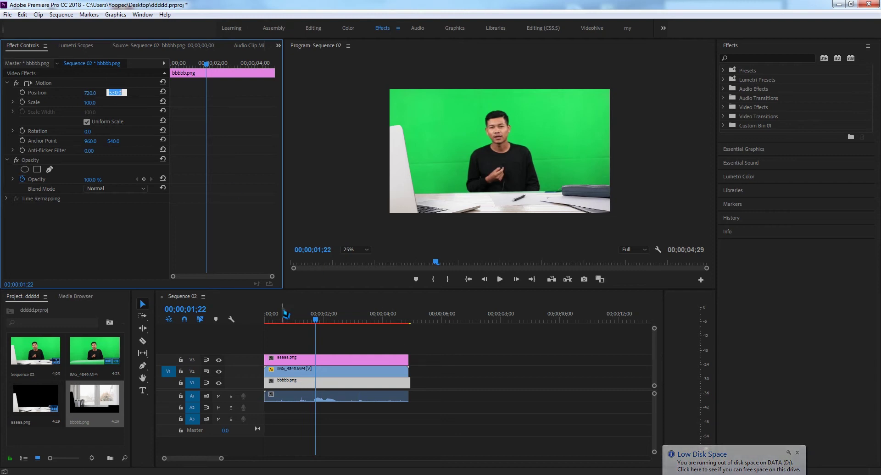
key("Down")
key("Down")
key("Down")
key("Down")
key("Down")
key("Down")
key("Down")
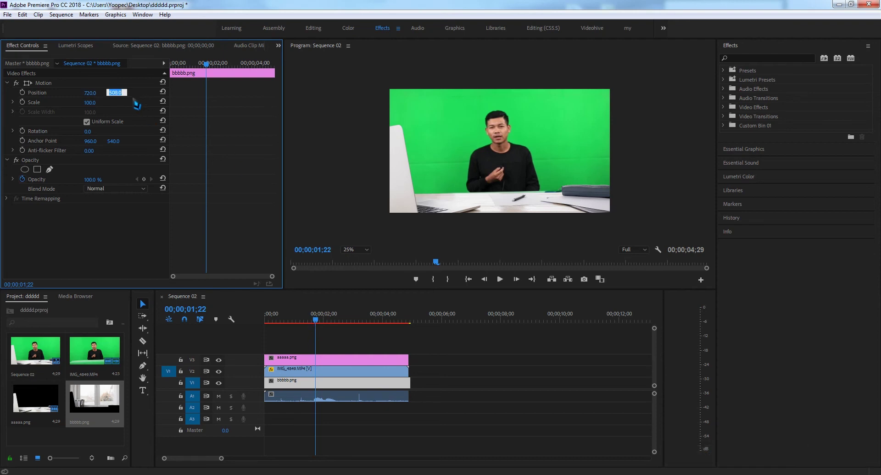
key("Return")
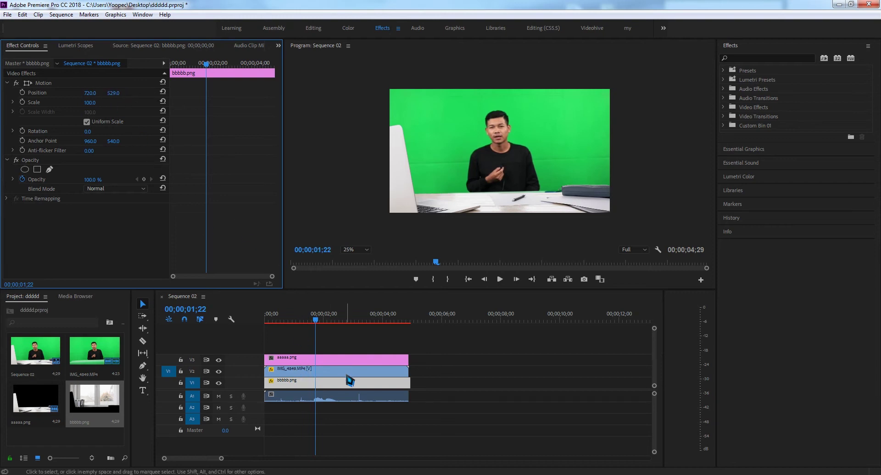
Step: Set the vertical position of aaaaa.png on V3 to 527 and move the playhead to 00;00;02;10
left_click(339, 362)
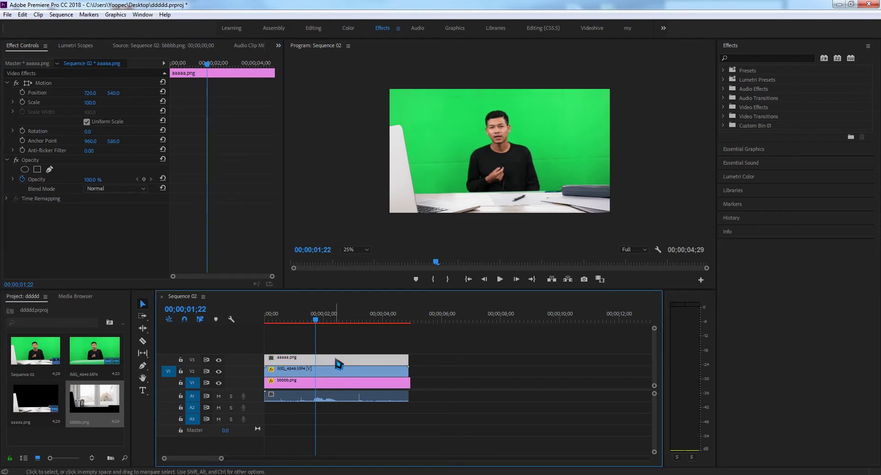
left_click(115, 94)
left_click_drag(115, 94, 113, 96)
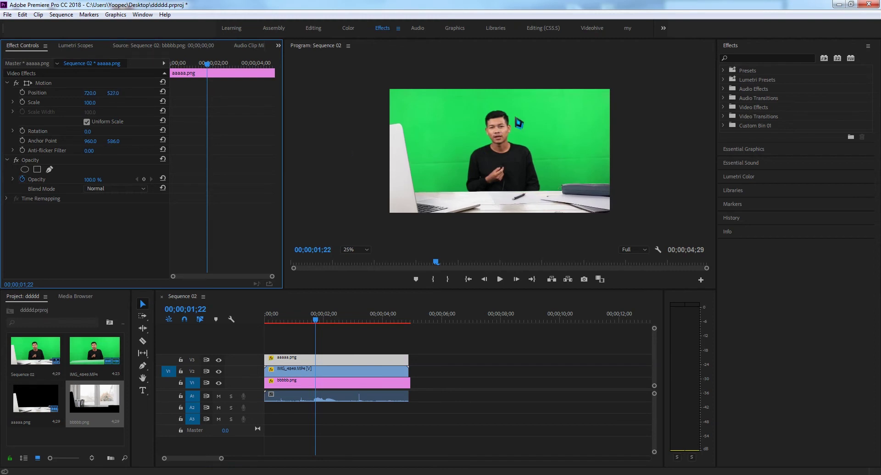
mouse_move(320, 321)
left_mouse_down()
mouse_move(265, 324)
mouse_move(370, 327)
mouse_move(301, 328)
mouse_move(334, 330)
left_mouse_up()
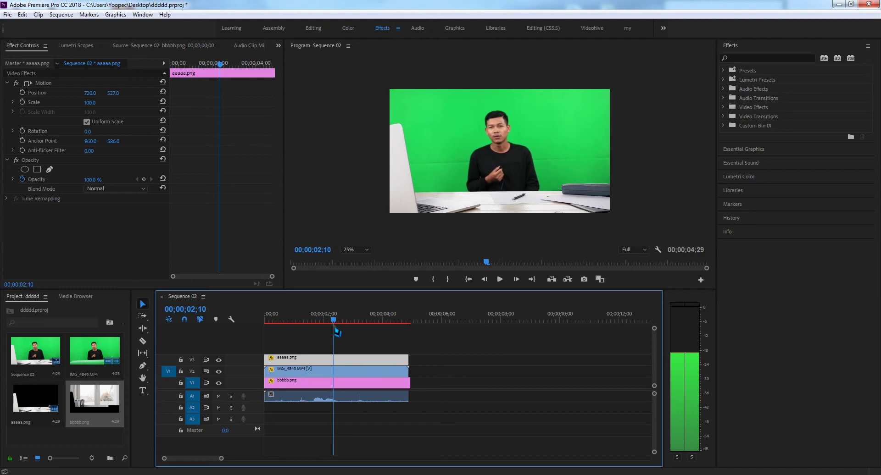
Step: Inspect the composite in the Program Monitor at 50% zoom, then return the preview to 25%
left_click(367, 250)
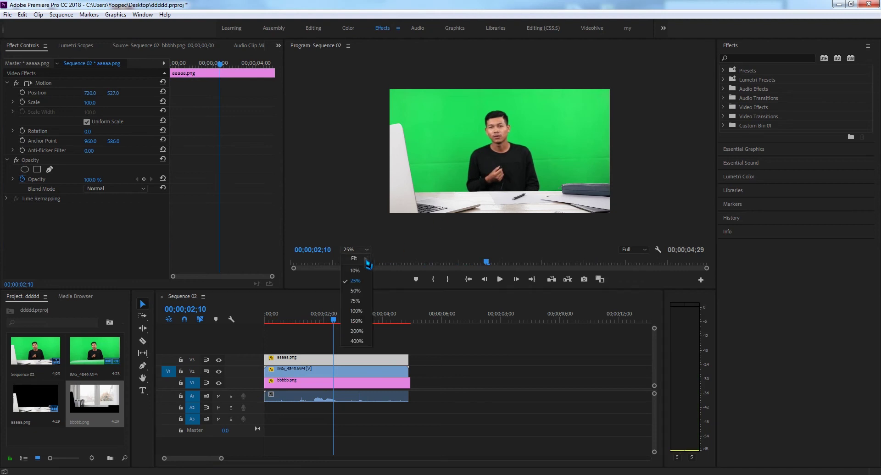
left_click(358, 291)
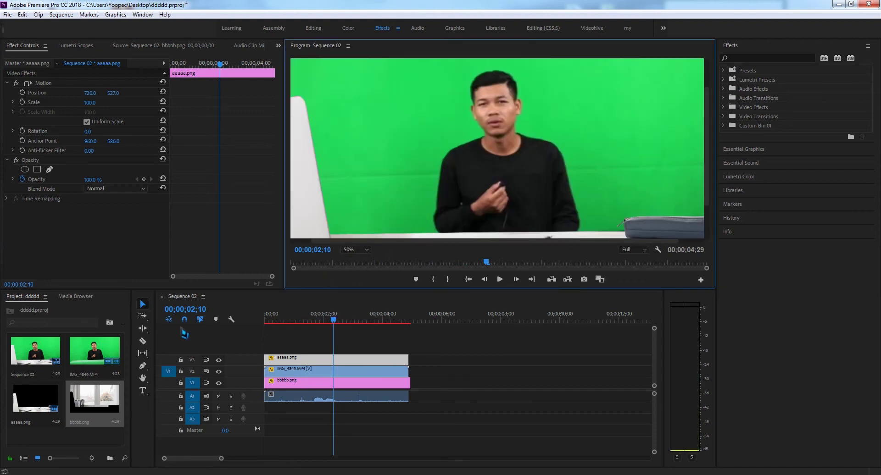
left_click(143, 377)
mouse_move(511, 174)
left_mouse_down()
mouse_move(492, 161)
mouse_move(478, 177)
mouse_move(482, 187)
mouse_move(494, 173)
left_mouse_up()
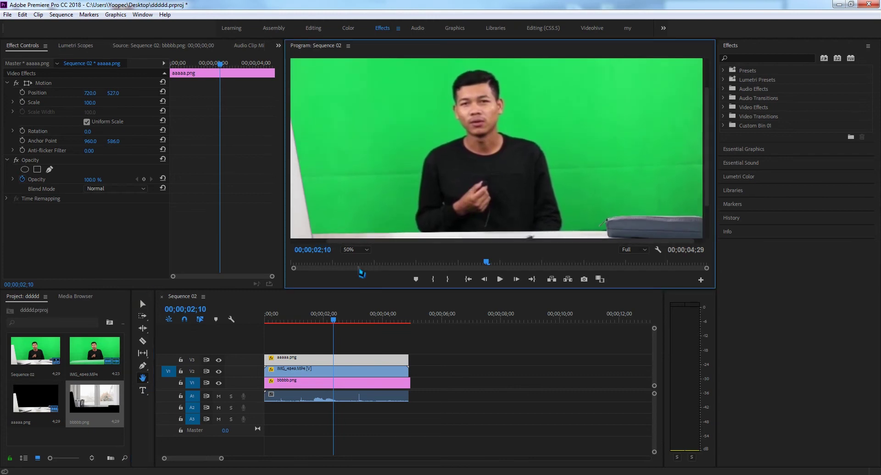
left_click(366, 250)
left_click(355, 281)
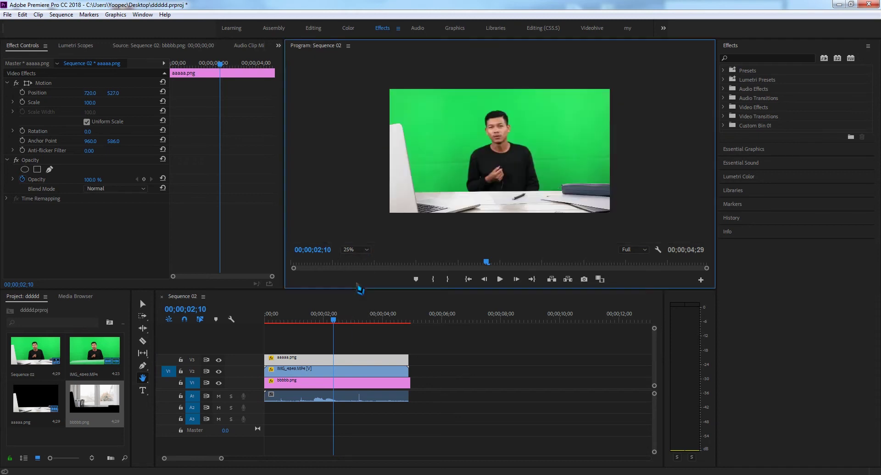
left_click(368, 251)
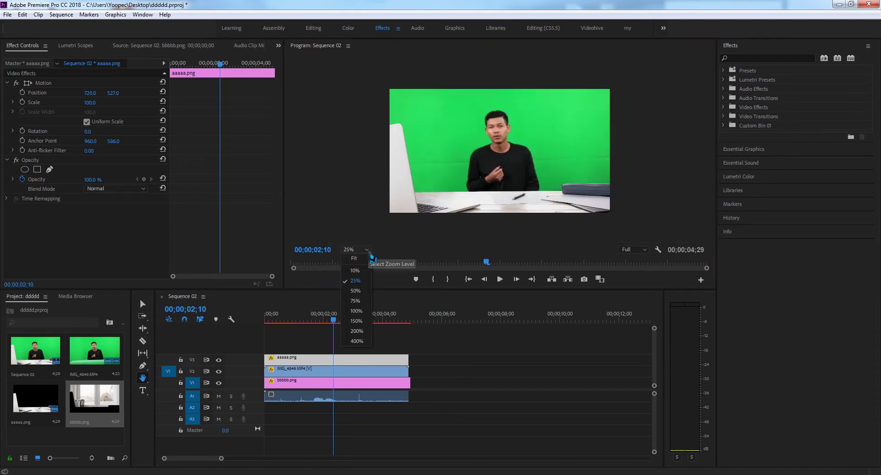
left_click(436, 146)
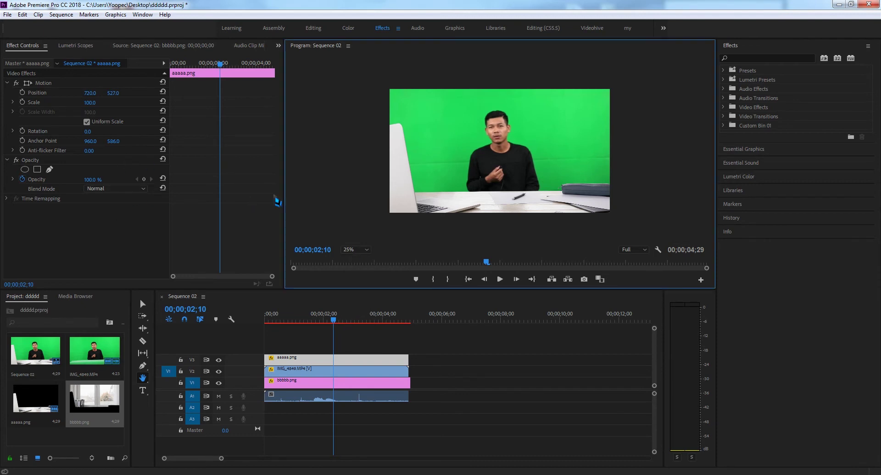
Step: Search the effects for "ultra" and apply the Ultra Key effect to IMG_4849.MP4 on V2
left_click(772, 58)
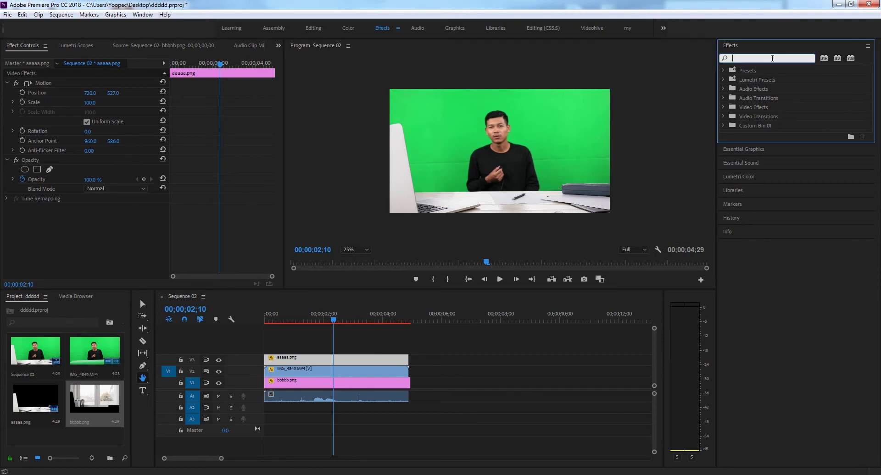
type("ul")
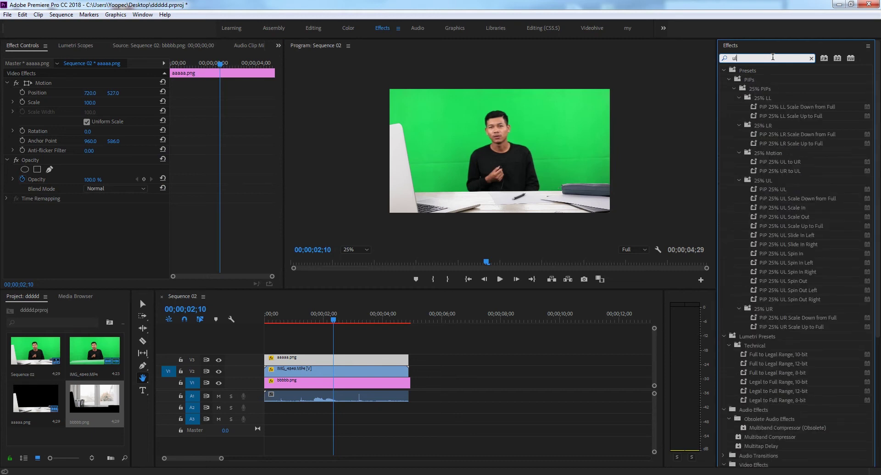
type("tra")
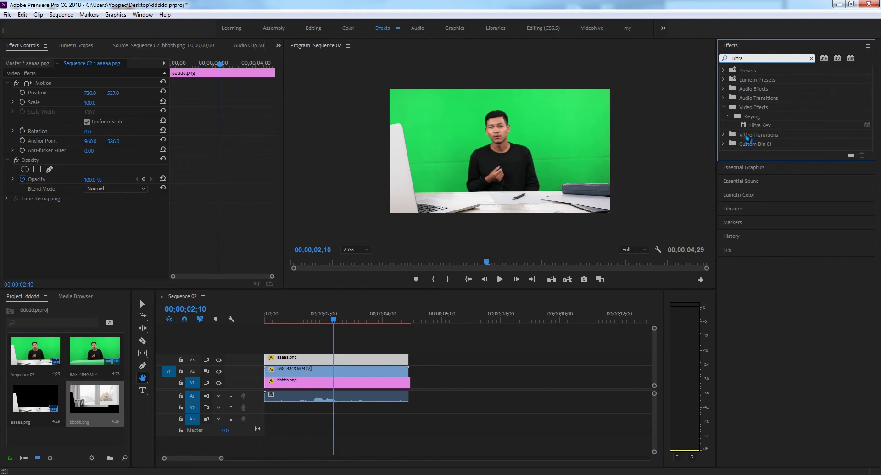
left_click(760, 129)
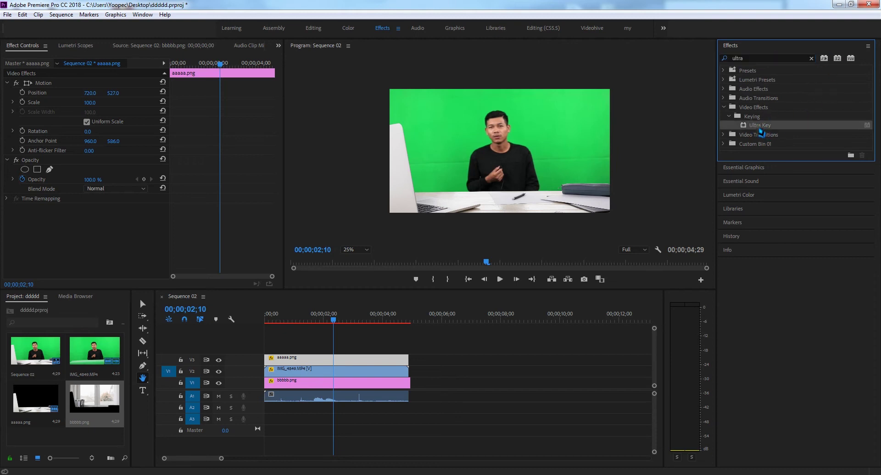
left_click_drag(604, 308, 317, 371)
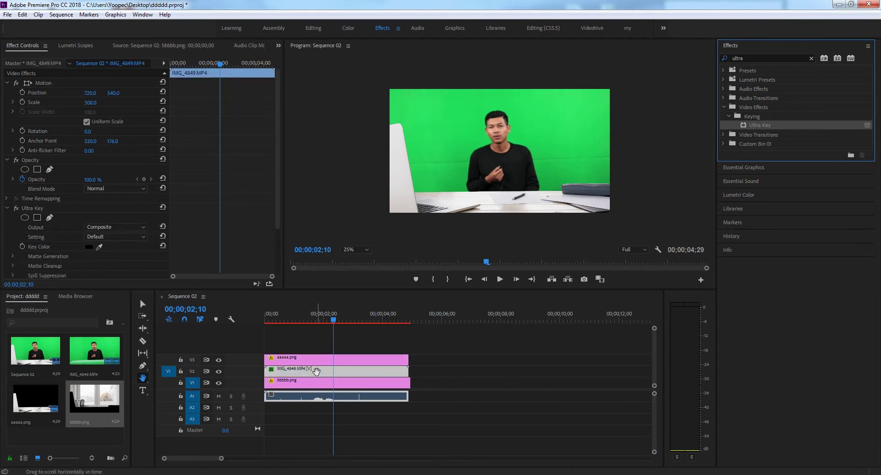
Step: Sample the green backdrop beside the man as the Ultra Key's key color to key out the green screen
scroll(280, 141, "down", 2)
scroll(280, 141, "down", 2)
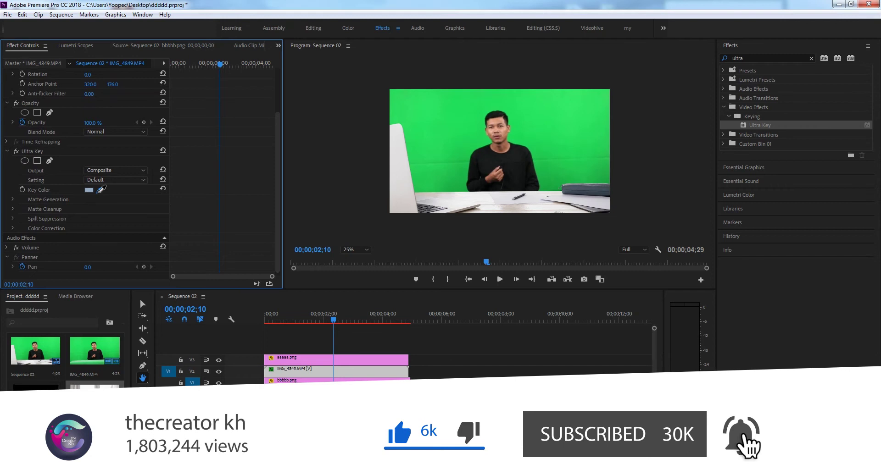
scroll(118, 186, "up", 2)
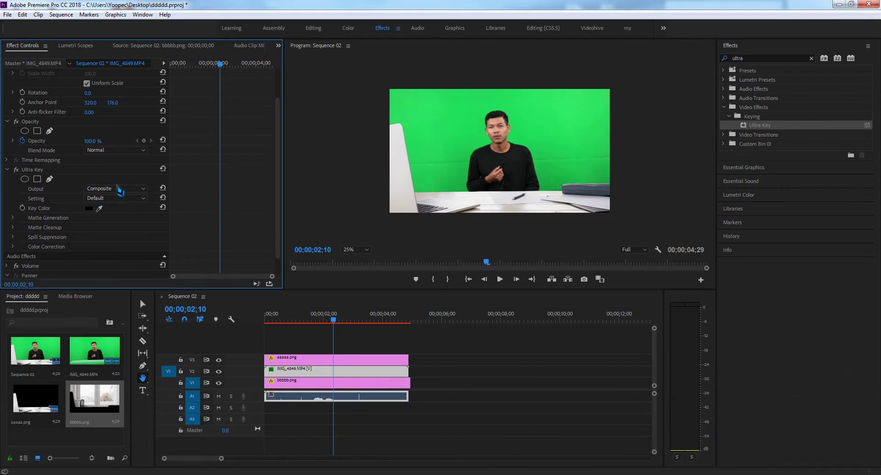
scroll(117, 186, "down", 2)
scroll(117, 186, "up", 1)
left_click(101, 205)
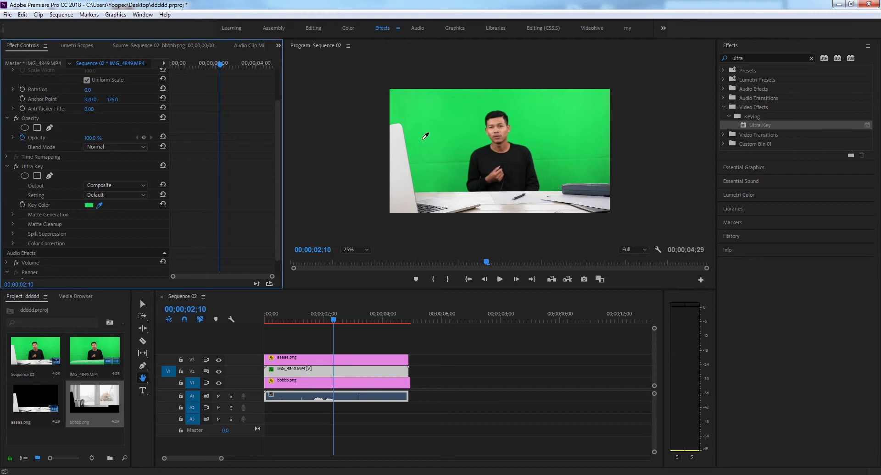
left_click(463, 144)
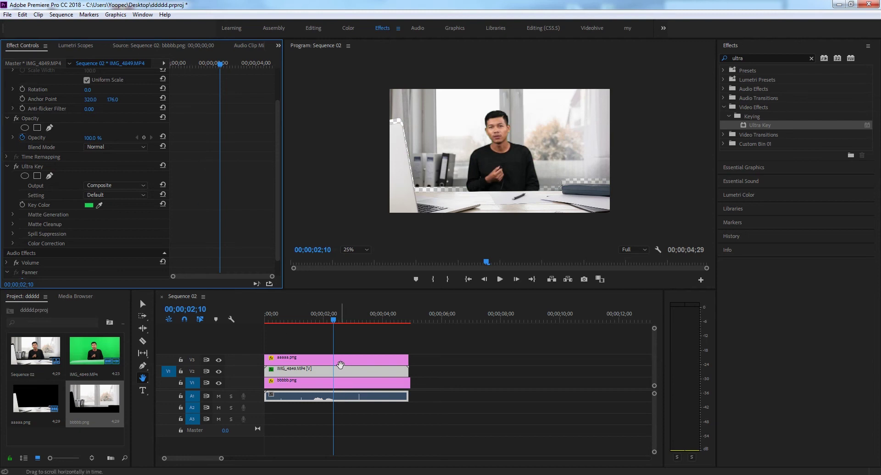
Step: Switch to the Selection tool and set the vertical position of bbbbb.png on V1 to 571
left_click(143, 304)
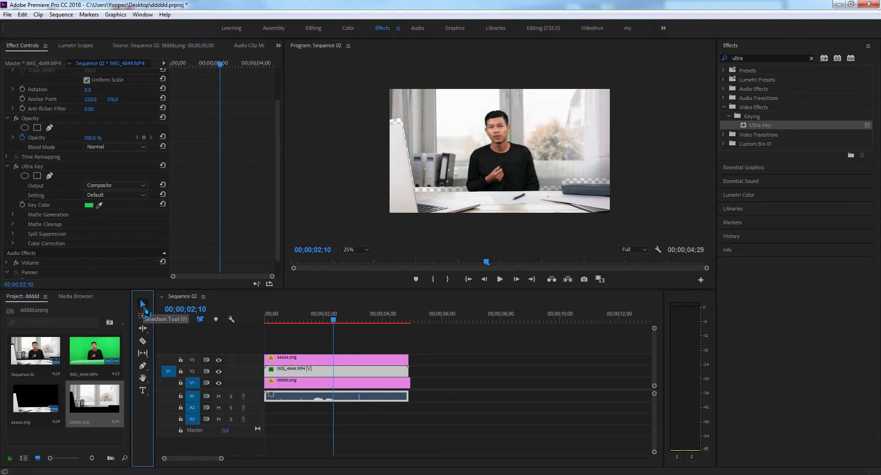
left_click(365, 366)
left_click(342, 384)
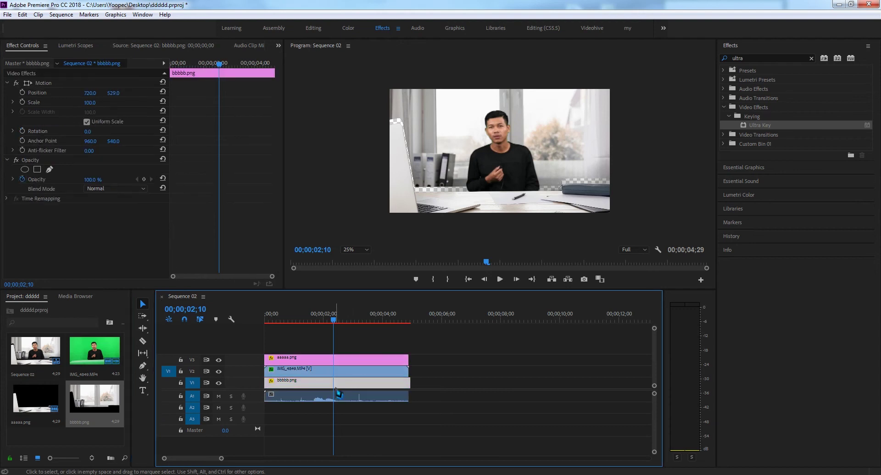
left_click(111, 93)
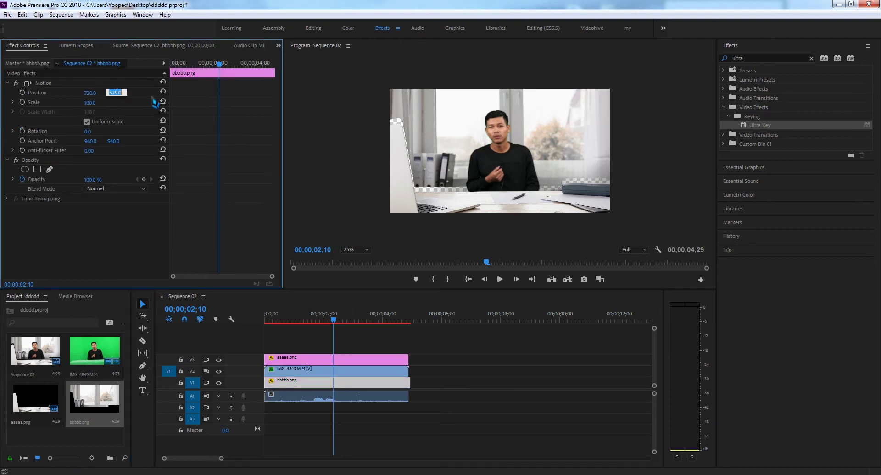
key("Up")
key("Up")
key("Up")
key("Up")
key("Up")
key("Up")
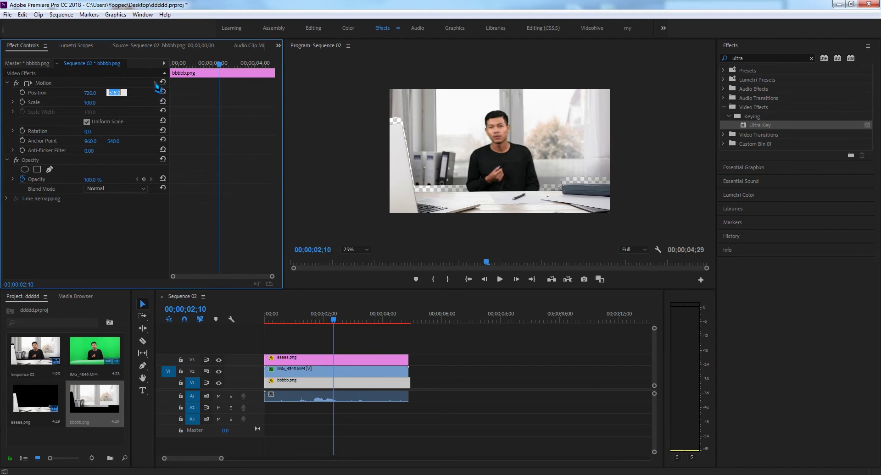
key("Up")
key("Up")
key("Up")
key("Up")
key("Up")
key("Up")
key("Up")
key("Up")
key("Up")
key("Up")
key("Up")
key("Up")
key("Up")
key("Up")
key("Up")
key("Up")
key("Up")
key("Up")
key("Up")
key("Up")
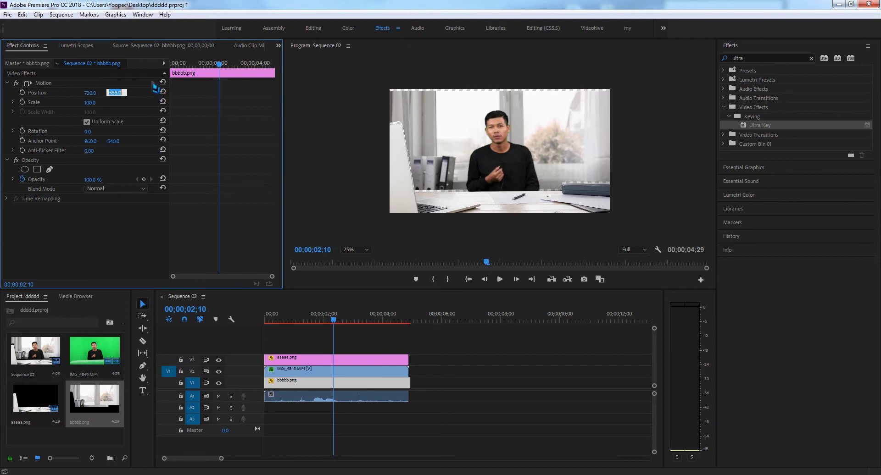
key("Up")
key("Up")
key("Up")
key("Up")
key("Up")
key("Up")
key("Up")
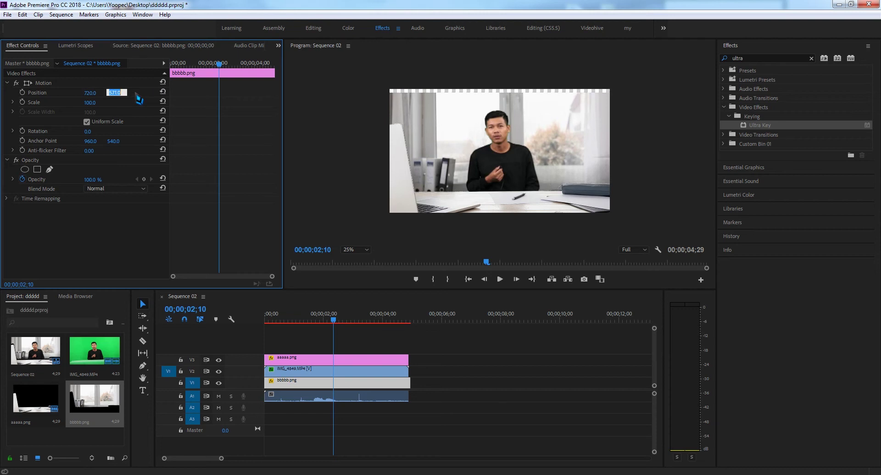
Step: Set the scale of bbbbb.png to 115 so that the background covers the gap along the frame's upper edge
left_click(90, 104)
left_click(91, 93)
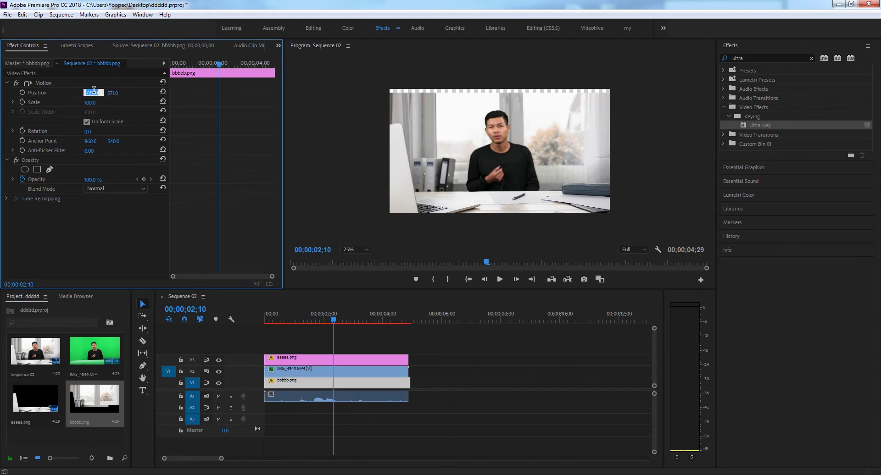
left_click(94, 103)
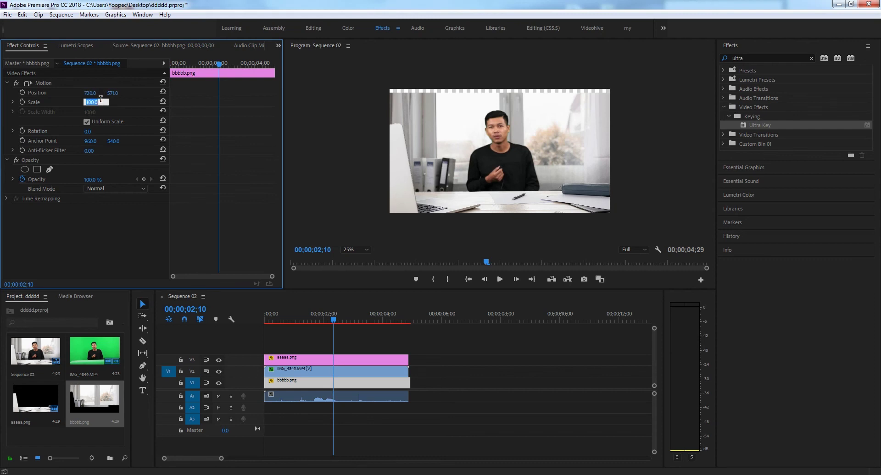
type("103")
key("Return")
type("105")
key("Return")
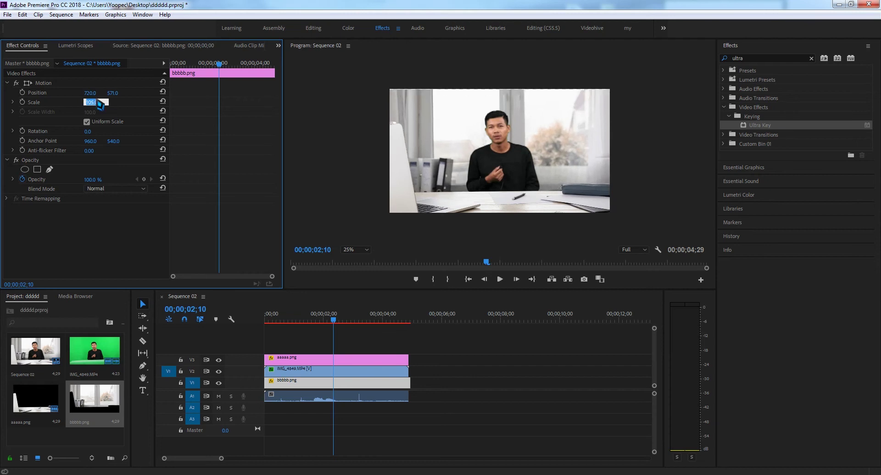
type("106")
key("Return")
type("115")
key("Return")
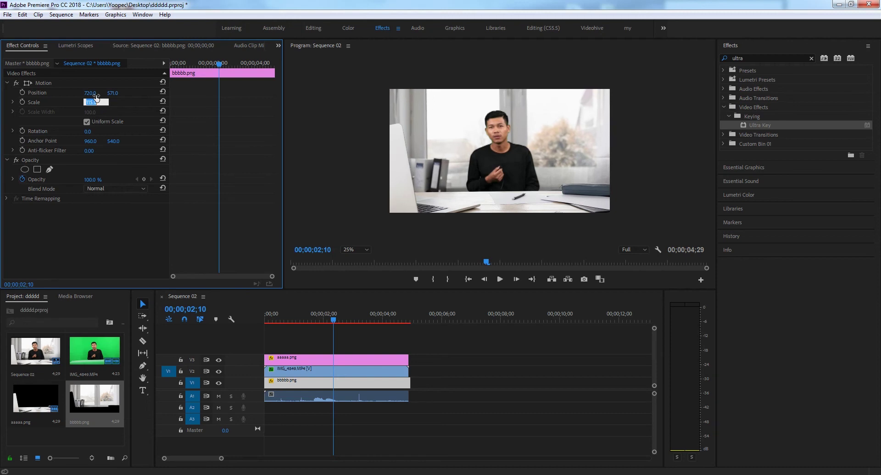
Step: Set the vertical position of bbbbb.png to 584 and play back Sequence 02 to check the composite
left_click(117, 92)
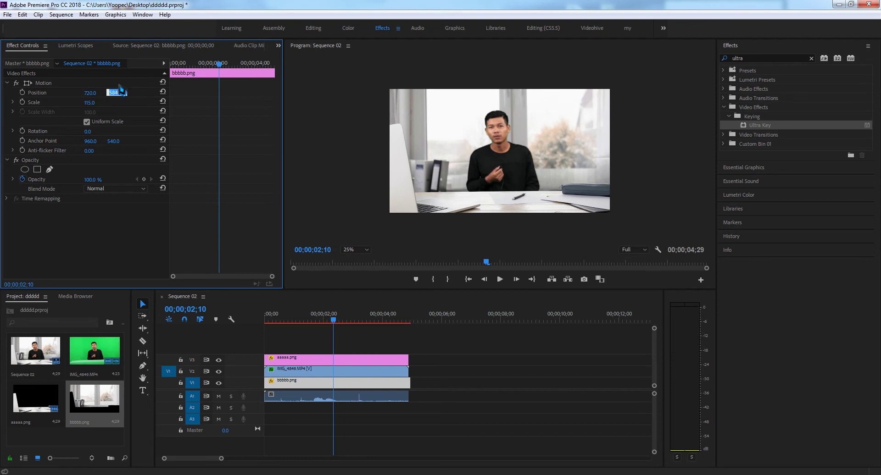
left_click(327, 320)
mouse_move(329, 330)
left_mouse_down()
mouse_move(302, 330)
mouse_move(356, 331)
mouse_move(325, 333)
left_mouse_up()
key("space")
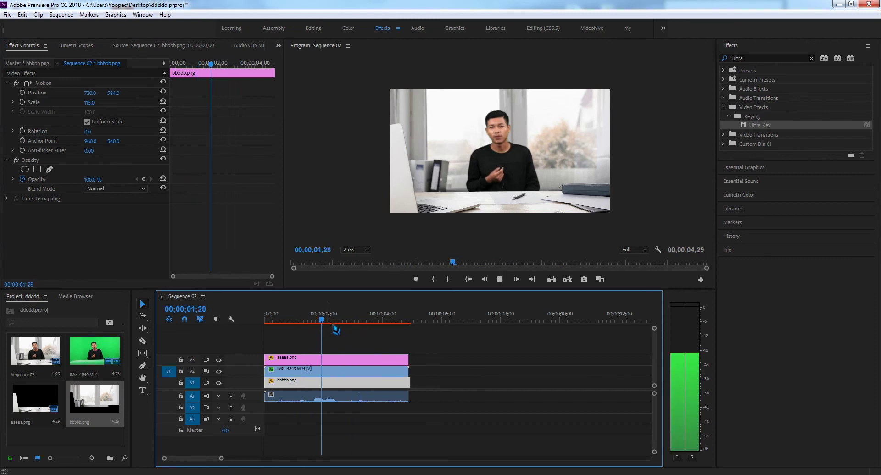
key("space")
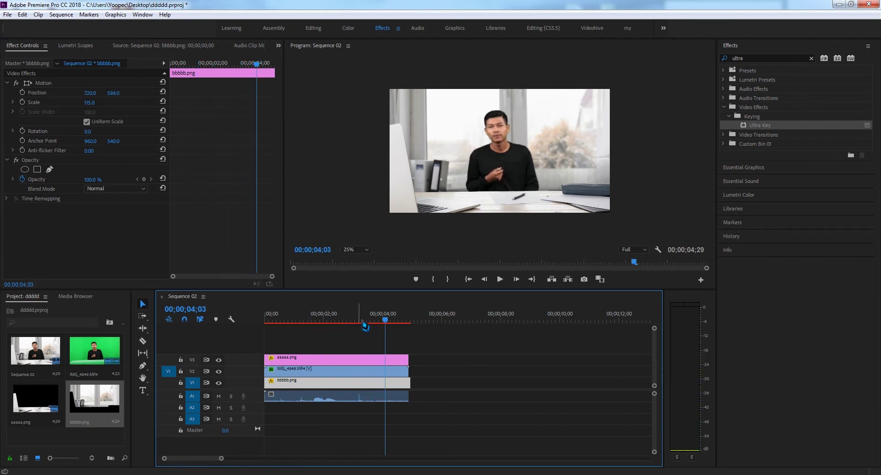
left_click_drag(383, 328, 311, 330)
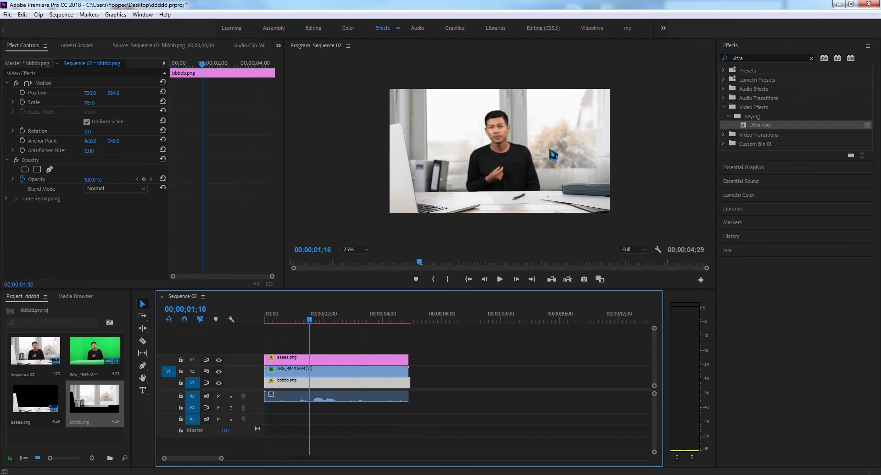
Step: Examine the keyed edges around the man's head and shoulders with the program view magnified to 50% and 75%
left_click(367, 250)
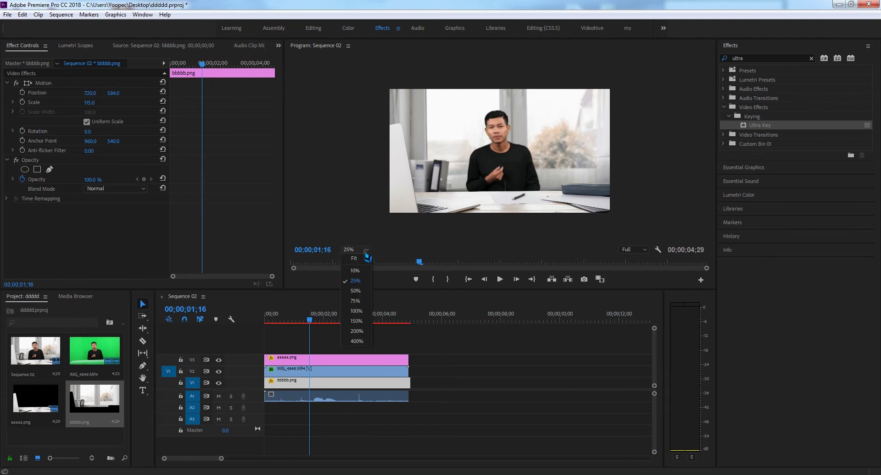
left_click(358, 290)
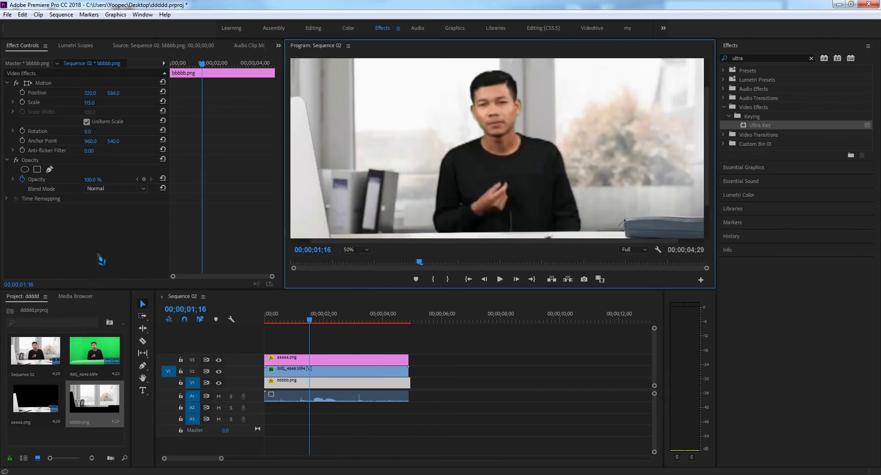
left_click(144, 379)
left_click_drag(509, 179, 457, 202)
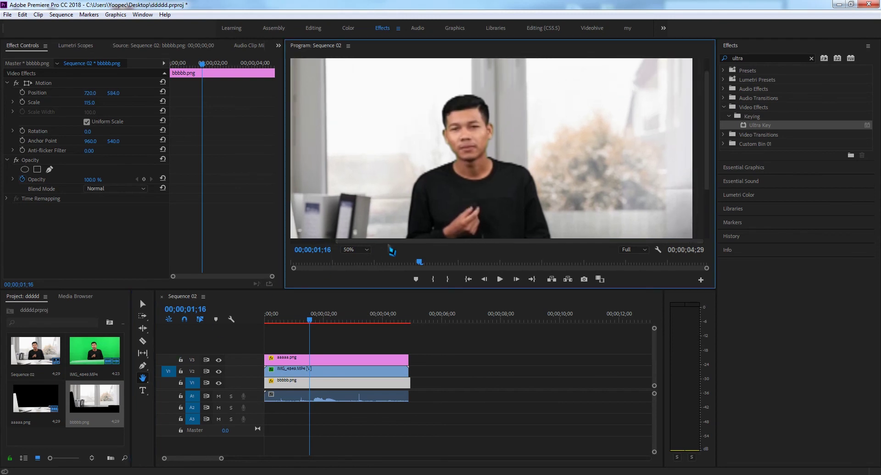
left_click(367, 251)
left_click(356, 300)
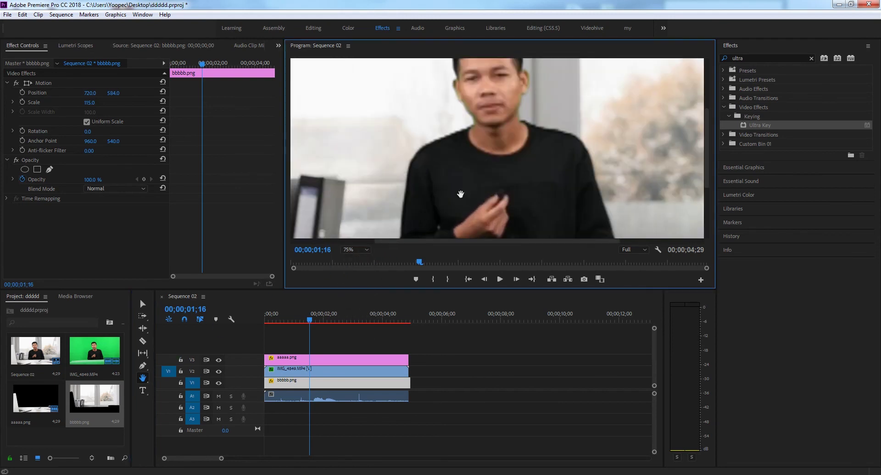
left_click_drag(483, 157, 461, 208)
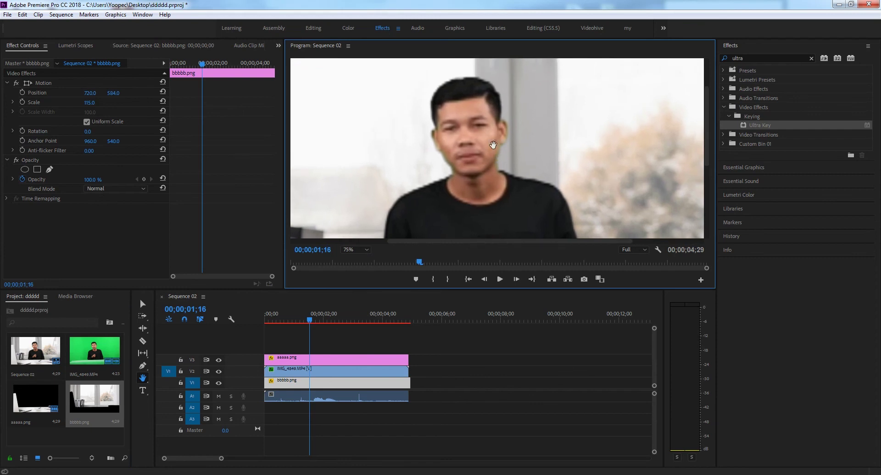
left_click_drag(494, 206, 507, 229)
left_click_drag(495, 131, 490, 165)
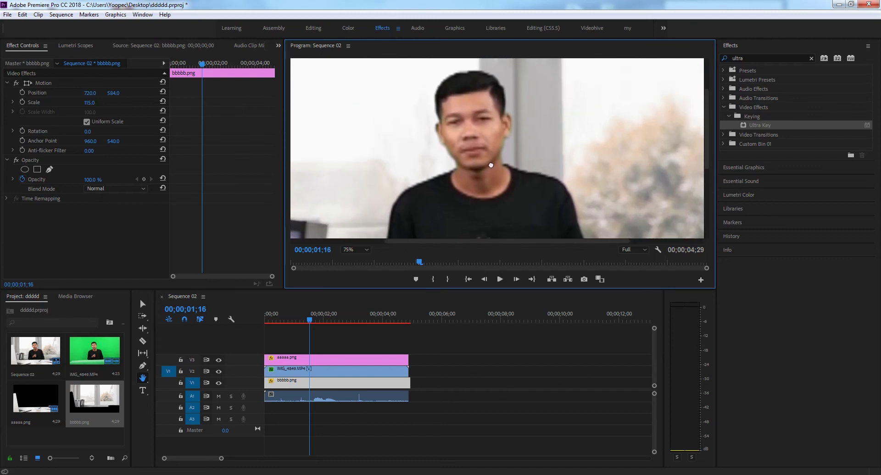
Step: Switch to the Selection tool, select IMG_4849.MP4 on V2 and expand the Matte Generation settings of its Ultra Key effect
left_click(333, 375)
left_click(143, 304)
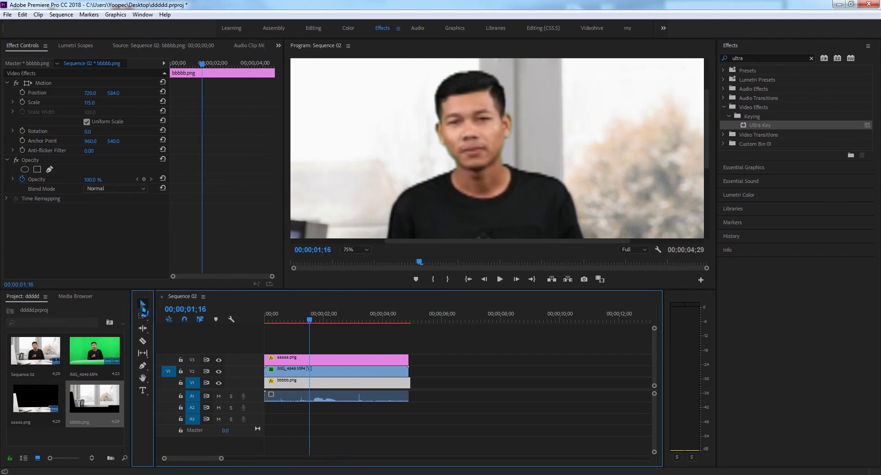
left_click(355, 373)
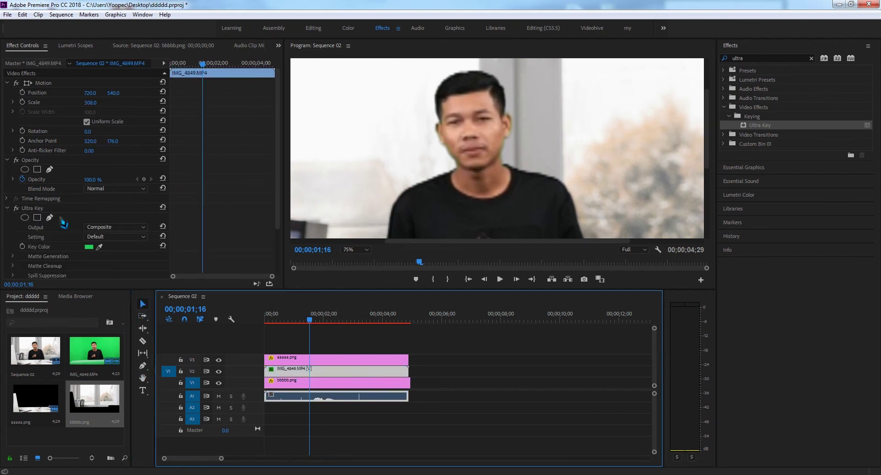
scroll(63, 223, "down", 3)
left_click(13, 229)
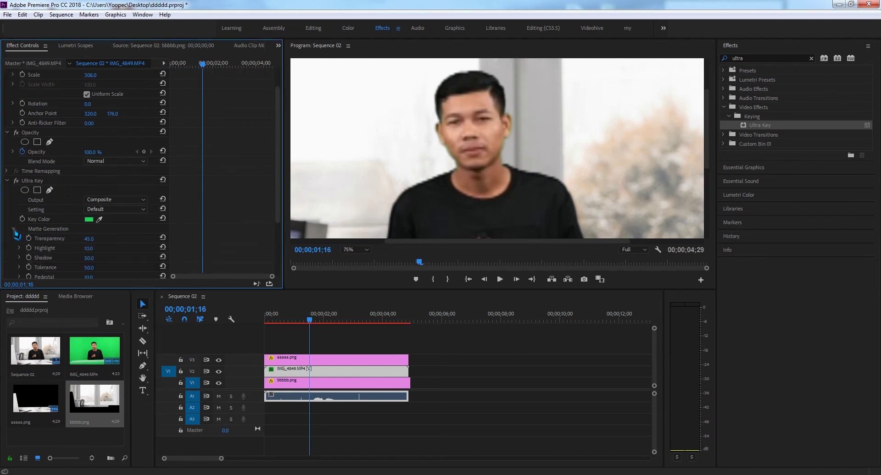
Step: Try a lower Transparency such as 25 for the Ultra Key matte and set it back to 45
left_click(90, 239)
left_click(118, 241)
mouse_move(92, 242)
left_mouse_down()
mouse_move(112, 239)
mouse_move(80, 249)
left_mouse_up()
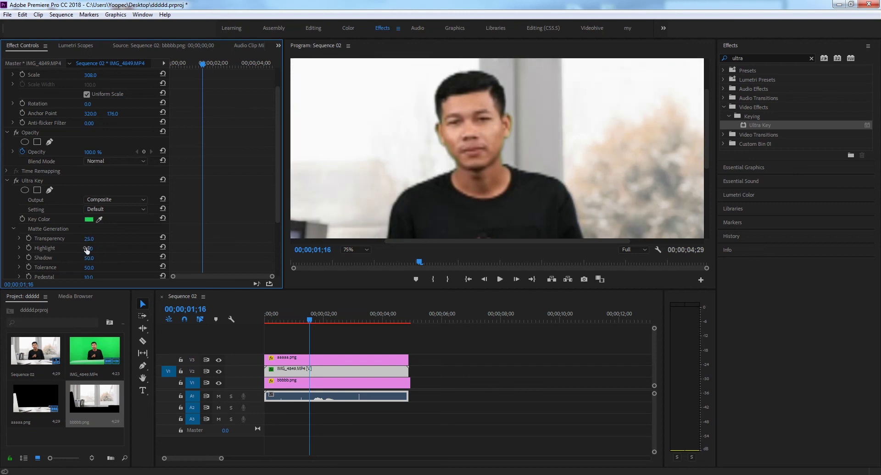
mouse_move(95, 248)
left_mouse_down()
mouse_move(114, 246)
mouse_move(91, 237)
left_mouse_up()
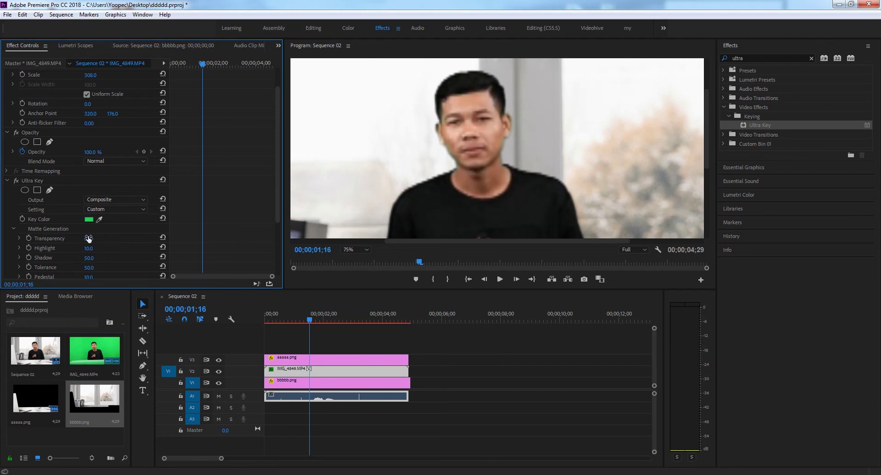
left_click(90, 239)
type("45")
key("Return")
Step: Expand the Matte Cleanup settings of the Ultra Key effect
scroll(116, 263, "down", 1)
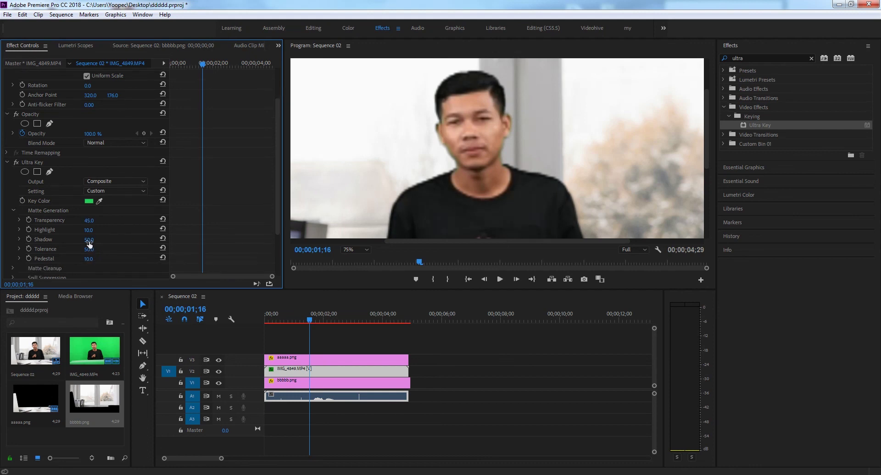
scroll(69, 250, "down", 1)
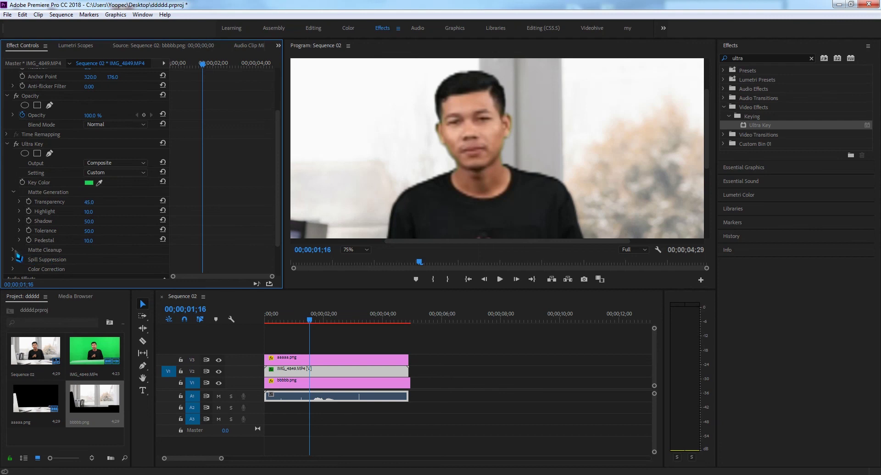
scroll(143, 260, "down", 1)
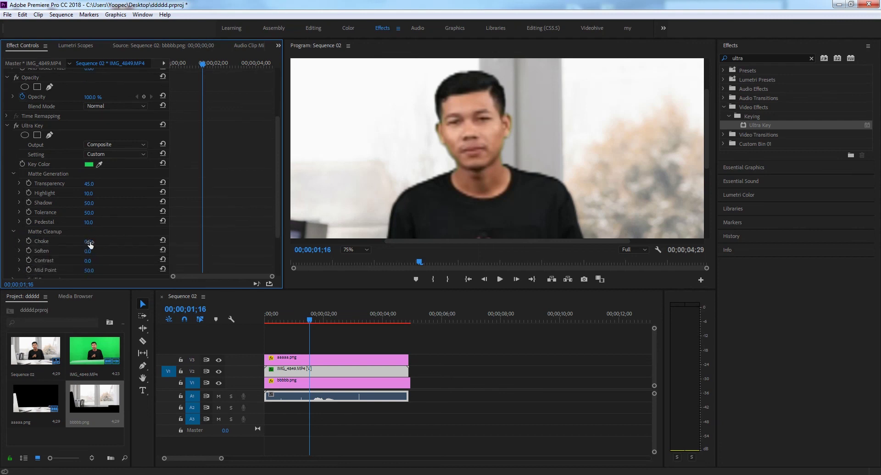
Step: Try a Choke of 9 in the Ultra Key's matte cleanup
left_click_drag(98, 242, 101, 242)
left_click_drag(92, 243, 94, 247)
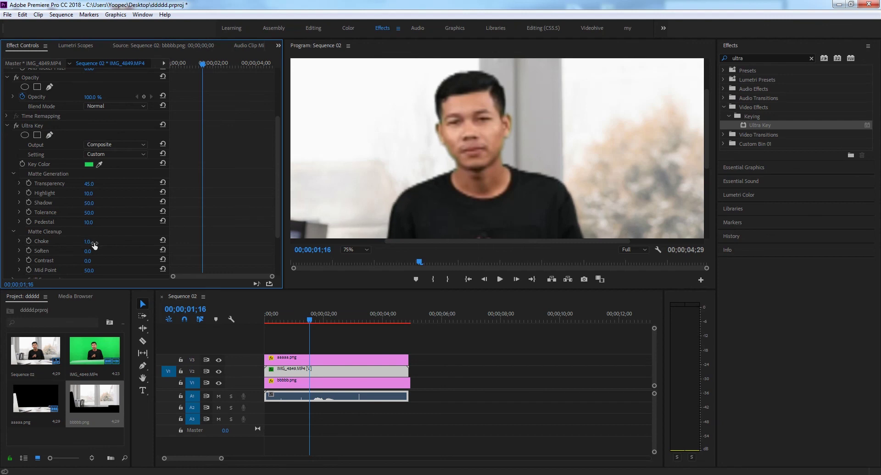
left_click_drag(85, 251, 93, 254)
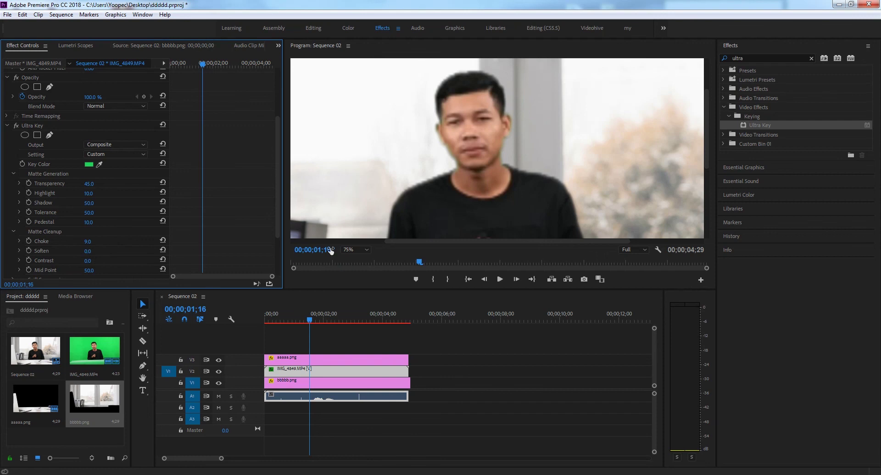
Step: Set the Ultra Key's Matte Cleanup to Soften 4 and Choke 2, judging the edges at 50% magnification
left_click(354, 249)
left_click(355, 295)
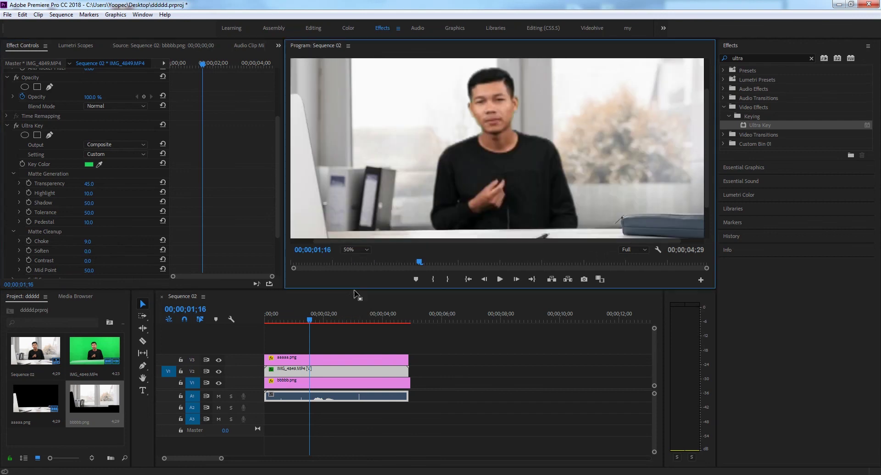
left_click(89, 256)
left_click_drag(92, 255, 96, 255)
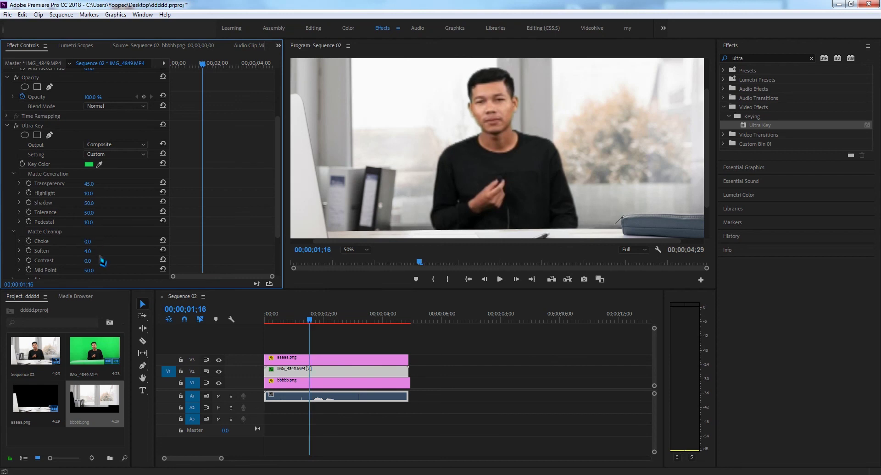
left_click(91, 251)
key("Return")
left_click(88, 241)
type("2")
key("Return")
scroll(98, 243, "up", 1)
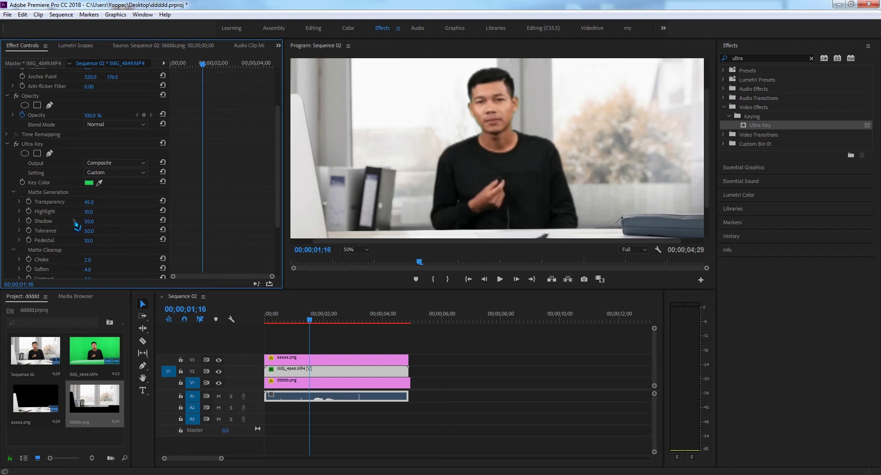
Step: Set the Ultra Key's Matte Generation to Shadow 52 and Tolerance 42
mouse_move(88, 223)
left_mouse_down()
mouse_move(104, 222)
mouse_move(87, 225)
mouse_move(92, 232)
left_mouse_up()
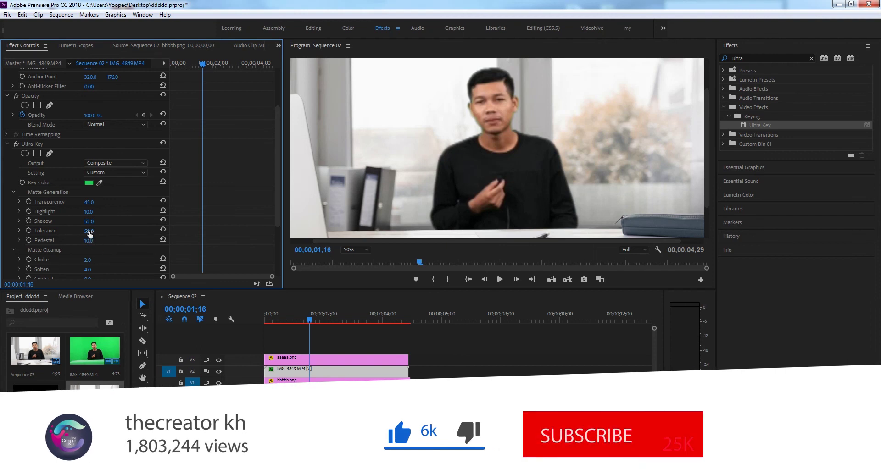
left_click_drag(95, 234, 93, 238)
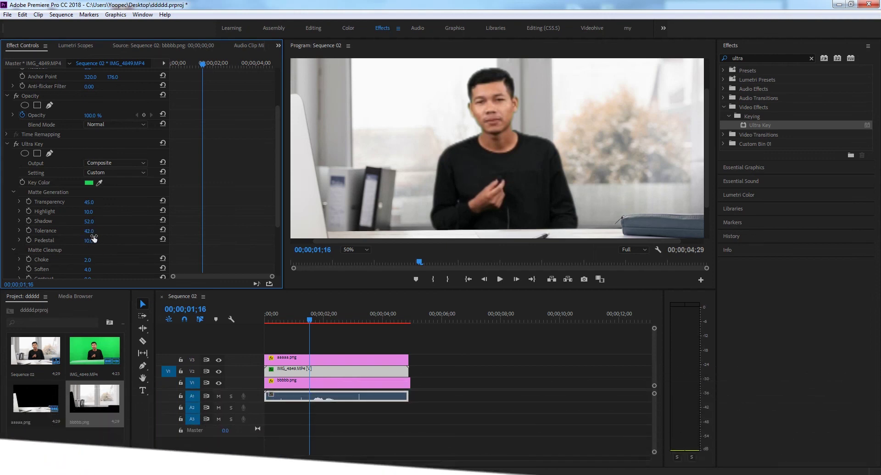
left_click_drag(93, 238, 97, 235)
Step: Scrub through the middle of Sequence 02 and check the whole keyed composite at 25% magnification
left_click_drag(310, 321, 328, 355)
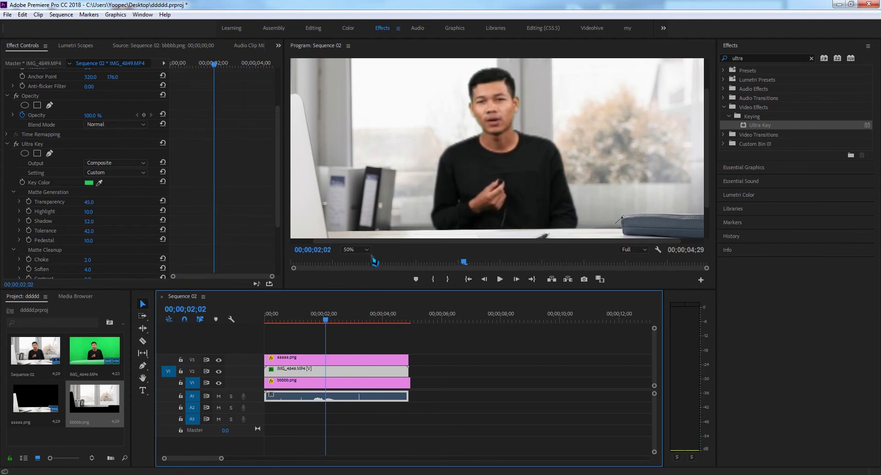
left_click(367, 250)
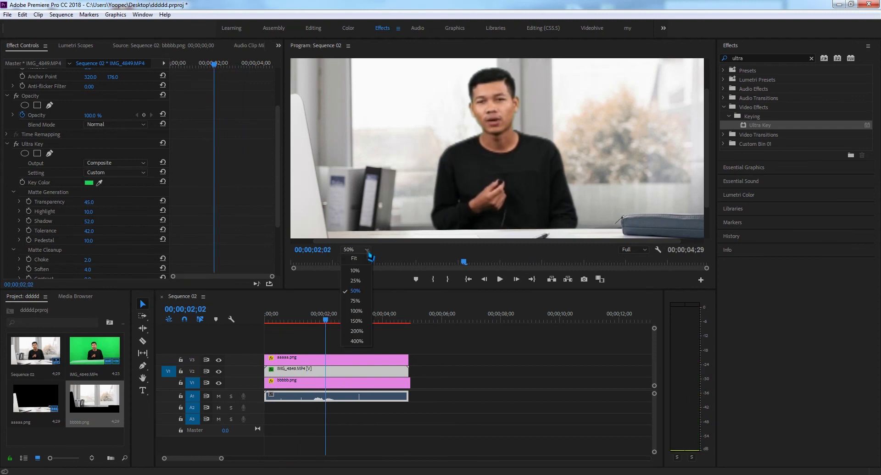
left_click(356, 281)
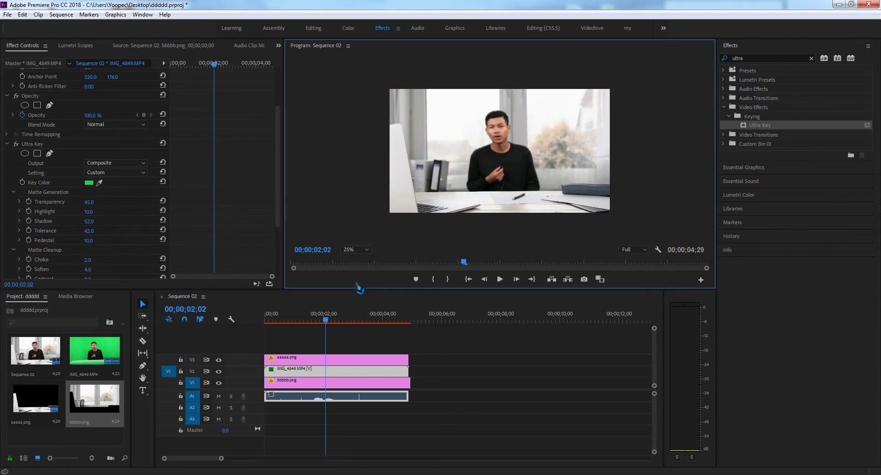
left_click(324, 322)
mouse_move(327, 328)
left_mouse_down()
mouse_move(281, 326)
mouse_move(348, 338)
mouse_move(270, 341)
mouse_move(376, 346)
mouse_move(321, 343)
mouse_move(332, 342)
left_mouse_up()
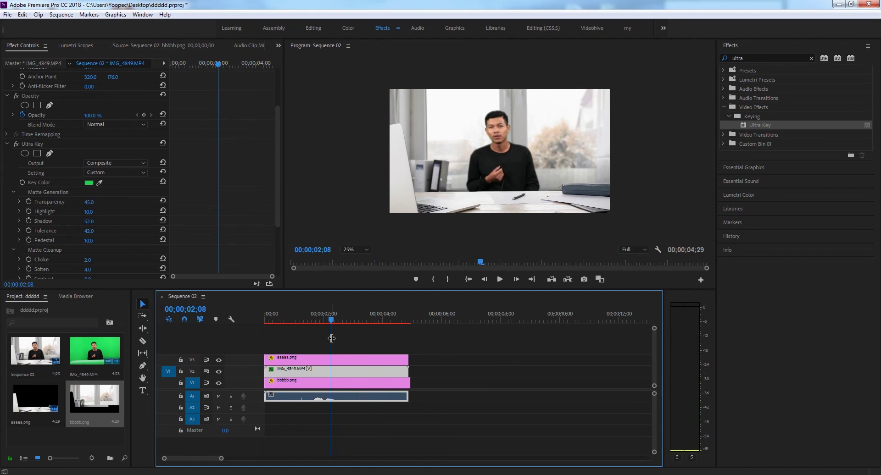